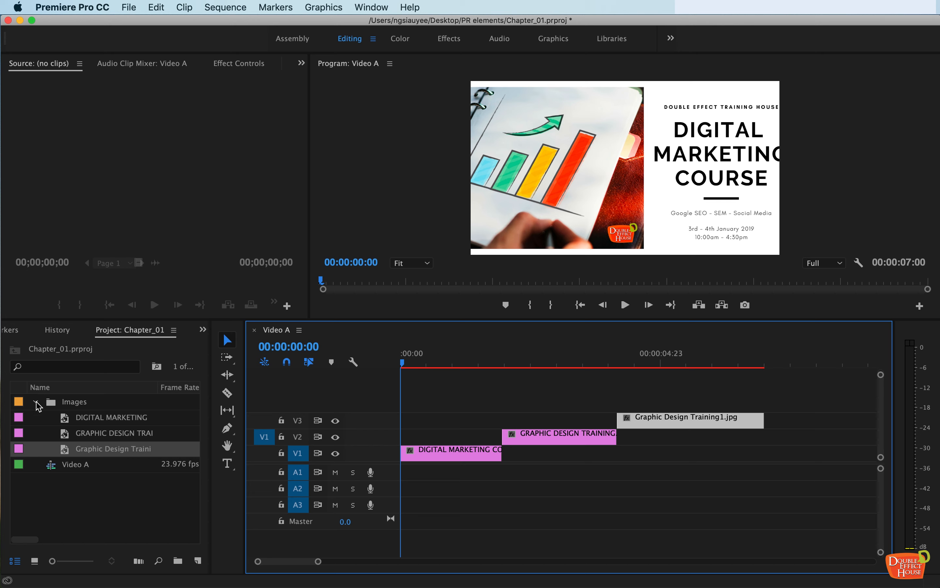
# Collapse the Images bin in the project and place the playhead at the start of the Video A sequence.
pyautogui.click(35, 402)
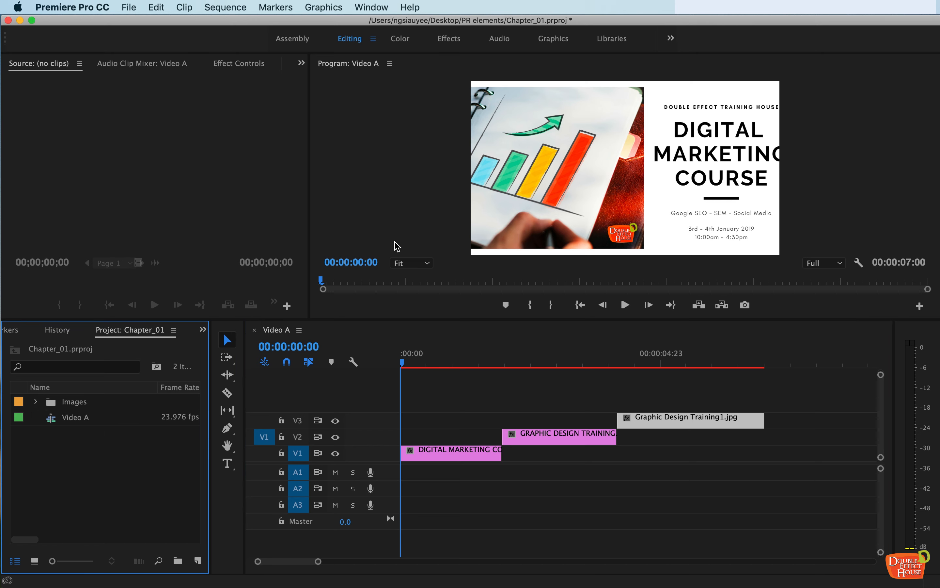
pyautogui.moveTo(402, 367)
pyautogui.mouseDown()
pyautogui.moveTo(739, 373)
pyautogui.moveTo(395, 379)
pyautogui.mouseUp()
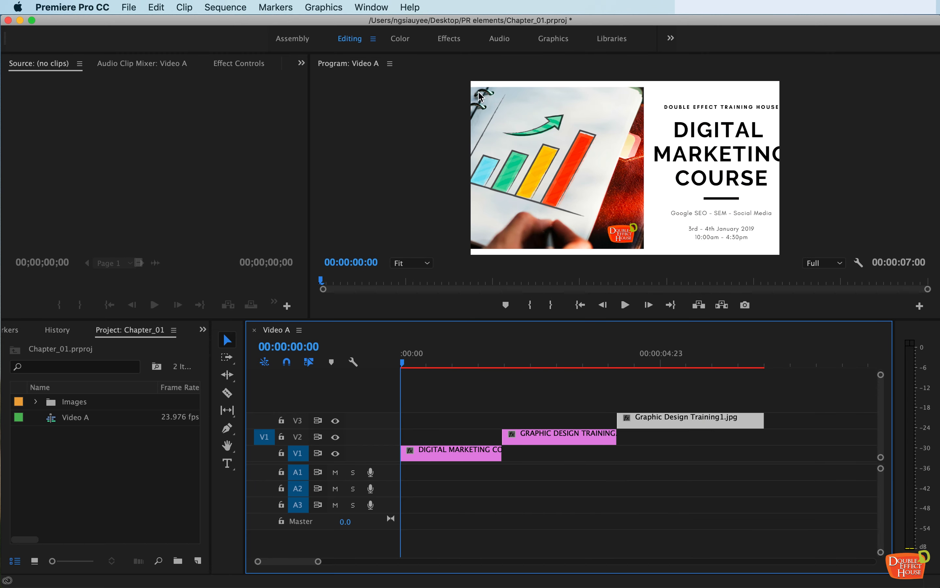
pyautogui.click(603, 185)
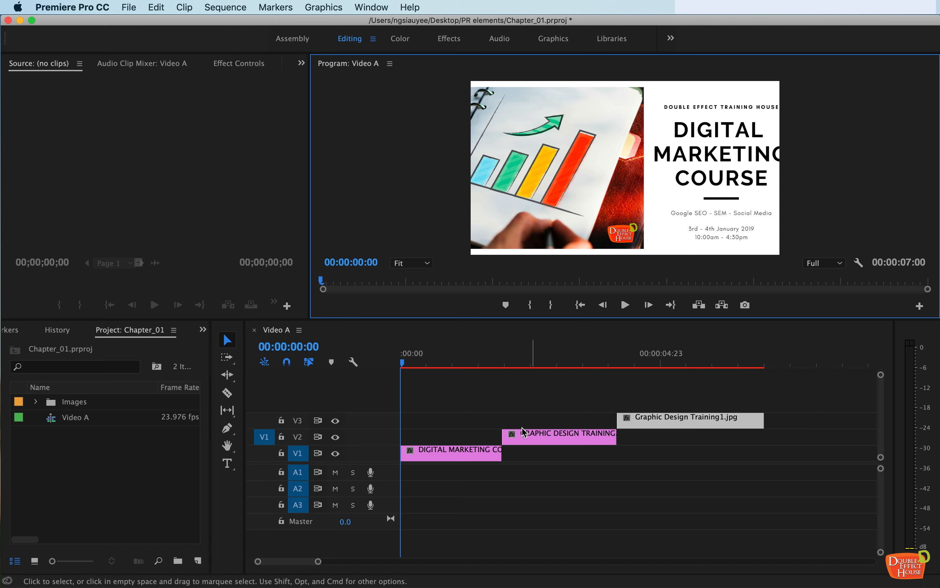
# Open the DIGITAL MARKETING COURSE clip on track V1 and display its Effect Controls.
pyautogui.click(454, 456)
pyautogui.doubleClick(454, 455)
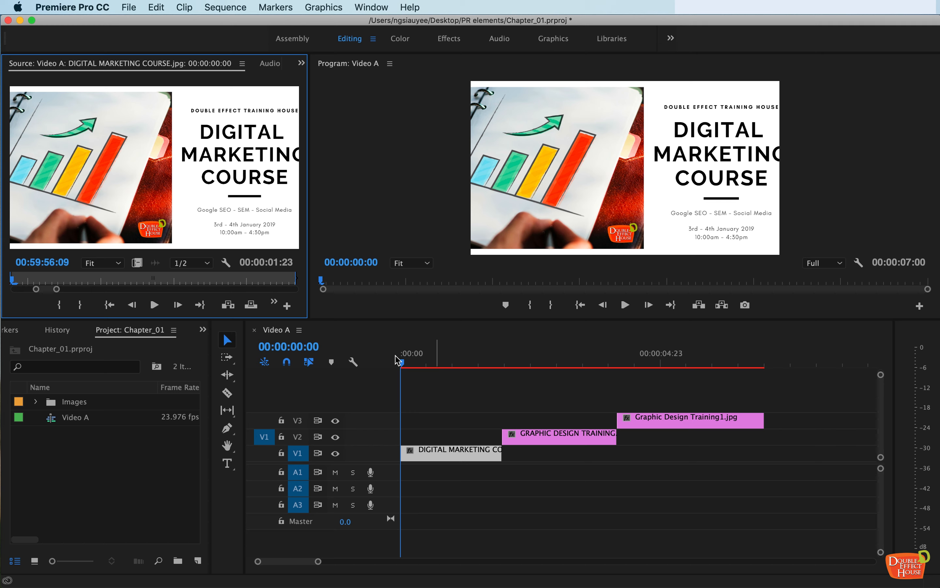
pyautogui.click(271, 66)
pyautogui.click(286, 64)
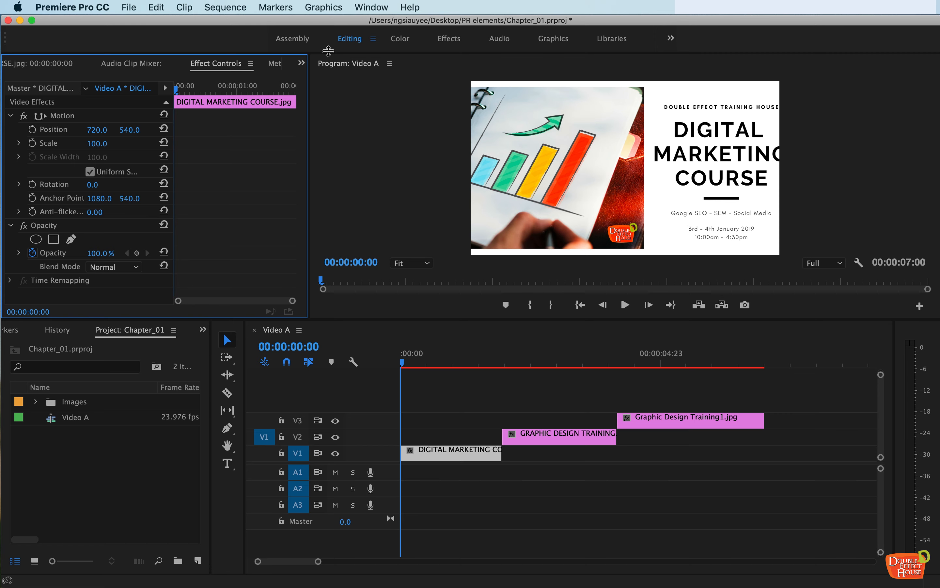
pyautogui.click(378, 7)
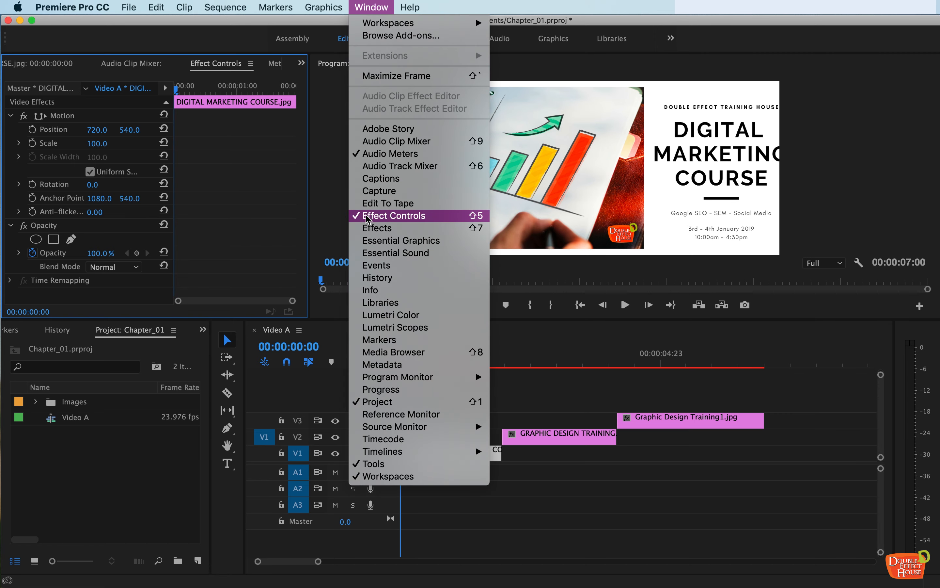
pyautogui.click(561, 407)
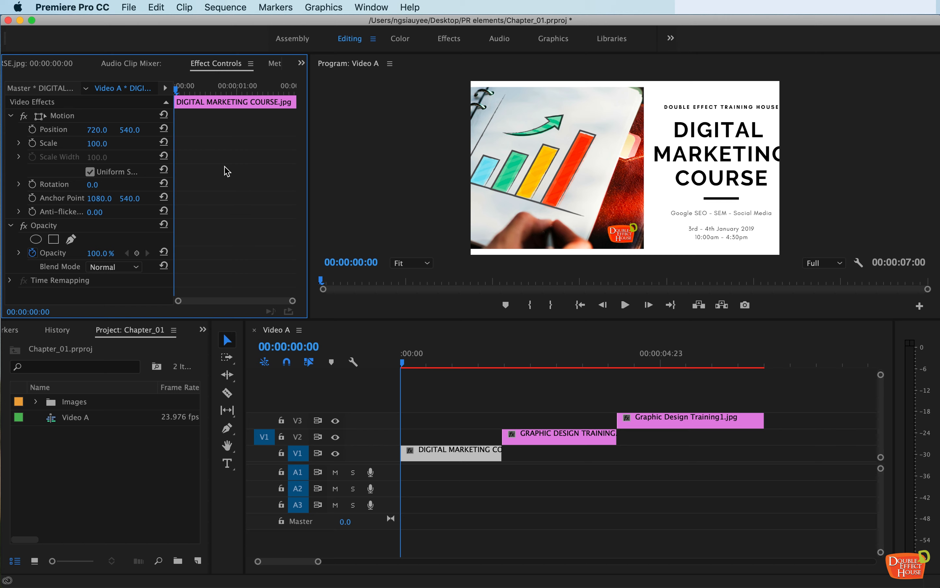
# Examine the effect settings of all three timeline clips in turn, finishing with the DIGITAL MARKETING COURSE clip selected.
pyautogui.click(542, 445)
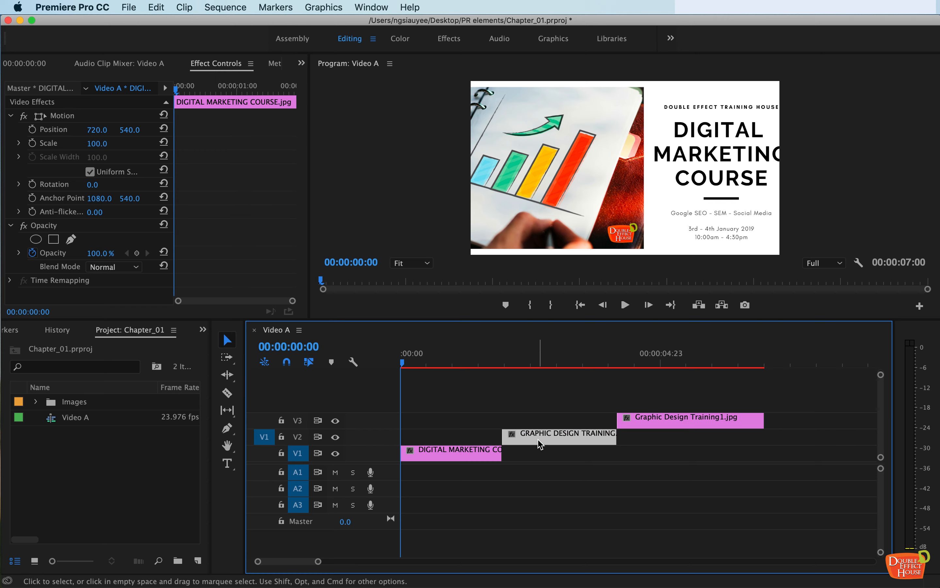
pyautogui.click(470, 451)
pyautogui.click(669, 421)
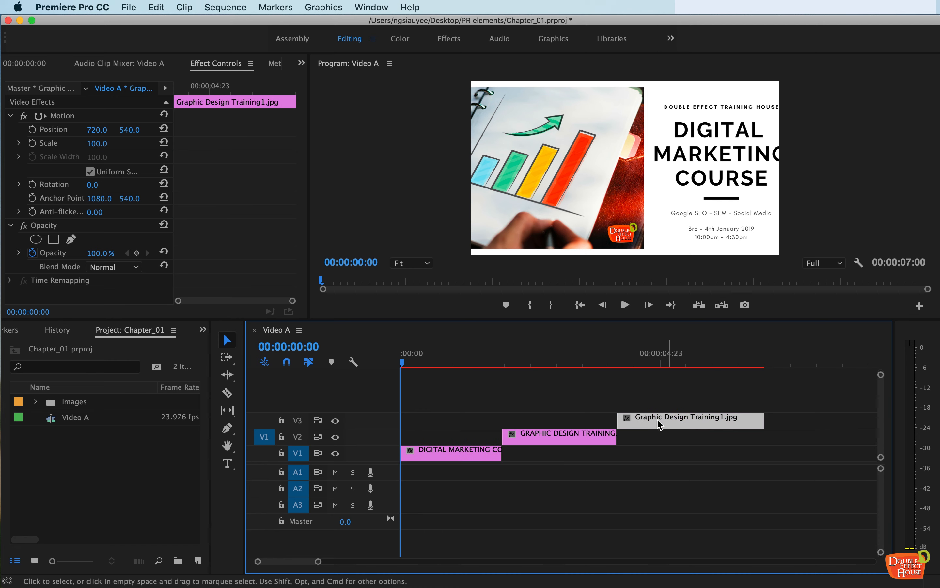
pyautogui.click(560, 437)
pyautogui.click(470, 452)
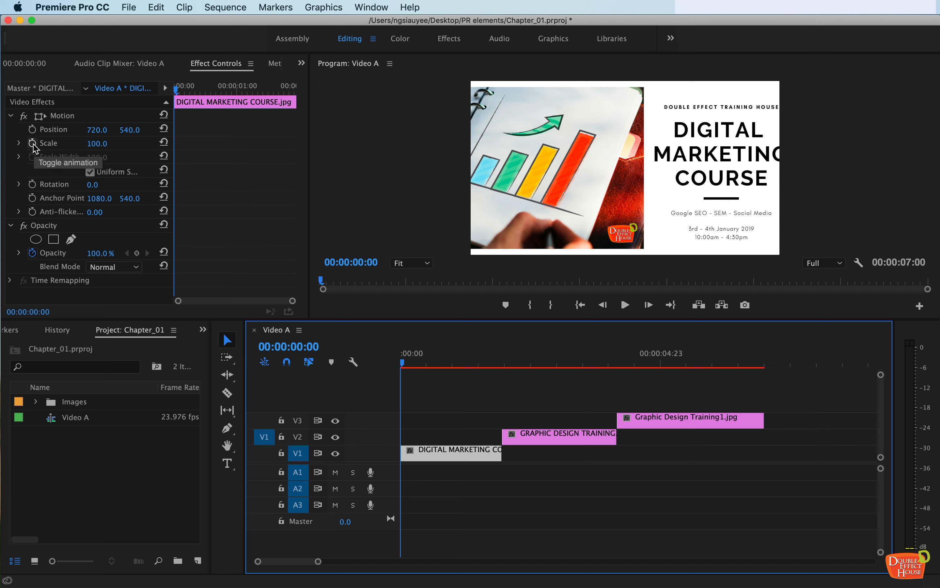
# Scale the DIGITAL MARKETING COURSE clip to 36 and turn on Scale keyframing at its first frame.
pyautogui.click(100, 147)
pyautogui.click(115, 141)
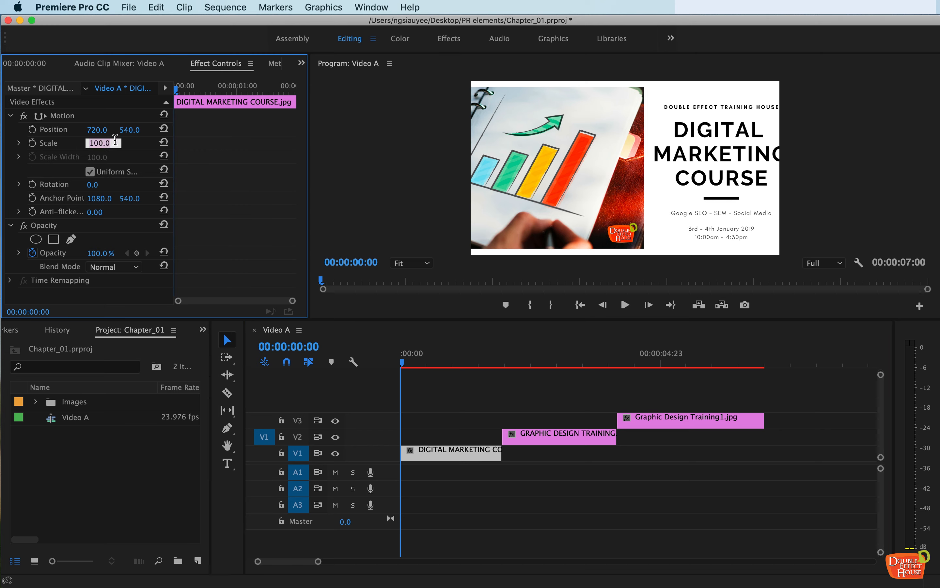
pyautogui.click(132, 144)
pyautogui.click(104, 141)
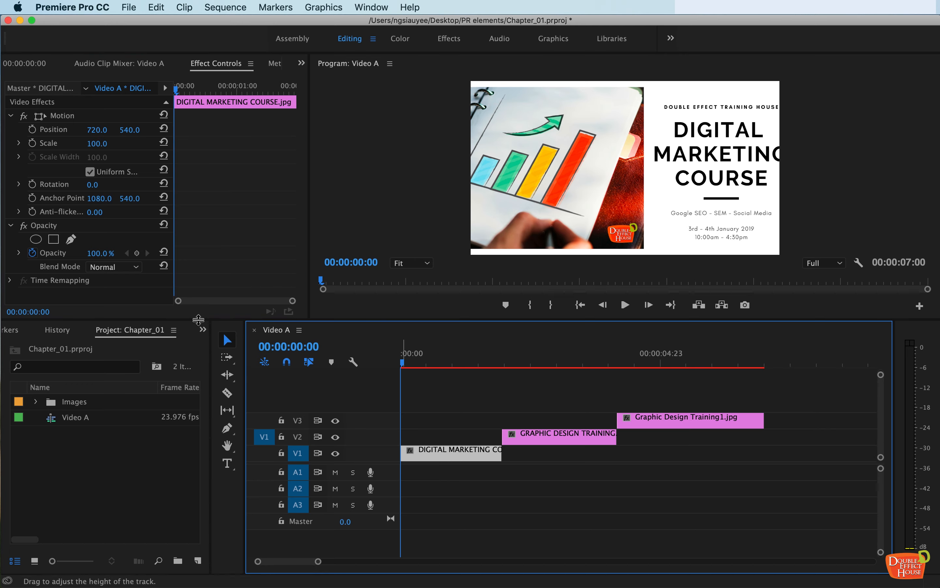
pyautogui.write('77')
pyautogui.press('Return')
pyautogui.moveTo(94, 143)
pyautogui.mouseDown()
pyautogui.moveTo(115, 143)
pyautogui.moveTo(78, 143)
pyautogui.moveTo(109, 144)
pyautogui.mouseUp()
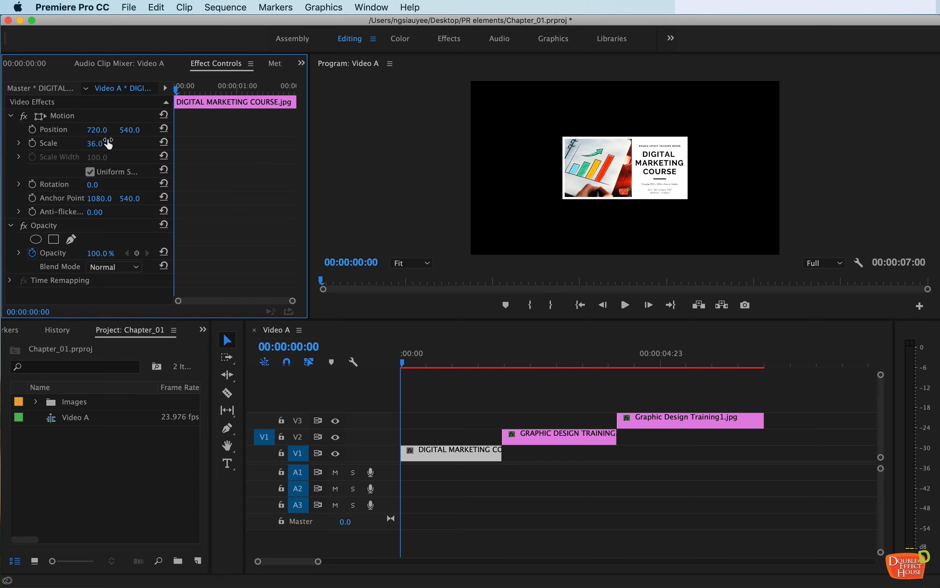
pyautogui.click(34, 143)
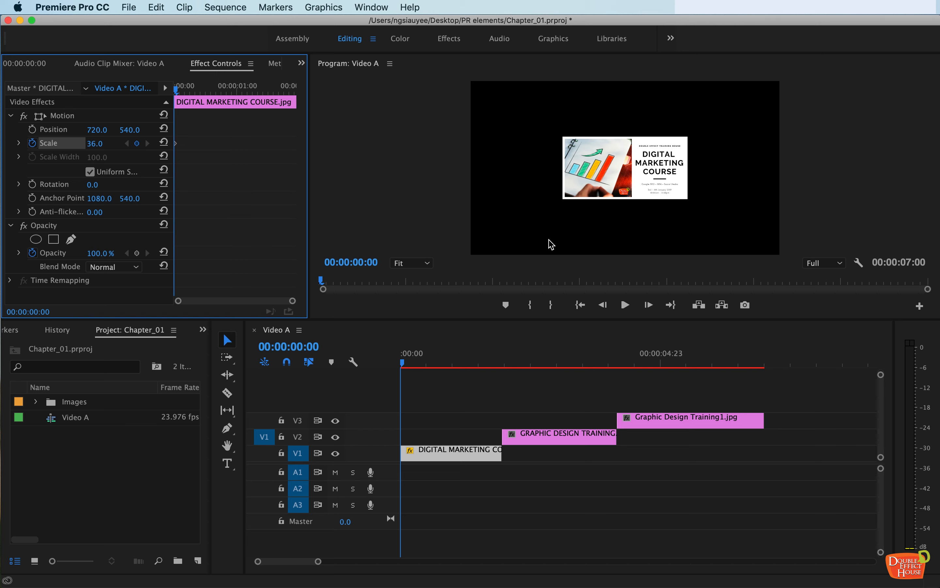
# Add a Scale keyframe of 86 at 00:00:01:10 on the DIGITAL MARKETING COURSE clip and play the zoom from the start.
pyautogui.moveTo(404, 365); pyautogui.dragTo(479, 372)
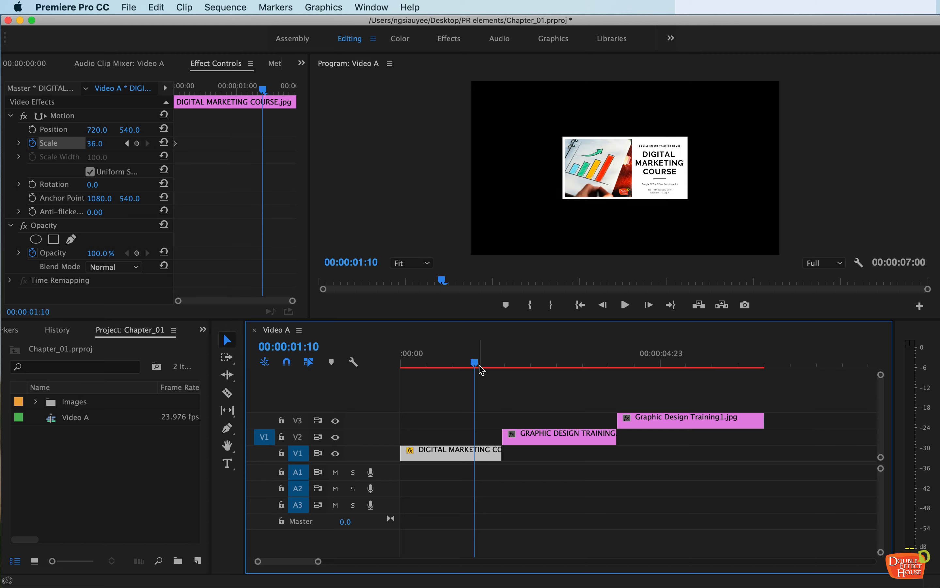
pyautogui.moveTo(89, 146); pyautogui.dragTo(120, 145)
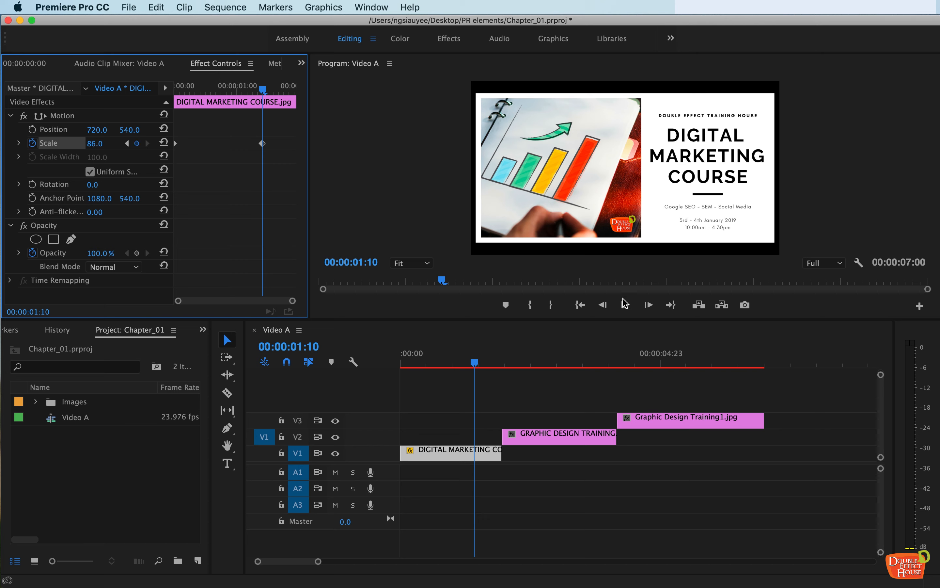
pyautogui.moveTo(473, 365); pyautogui.dragTo(389, 363)
pyautogui.click(625, 305)
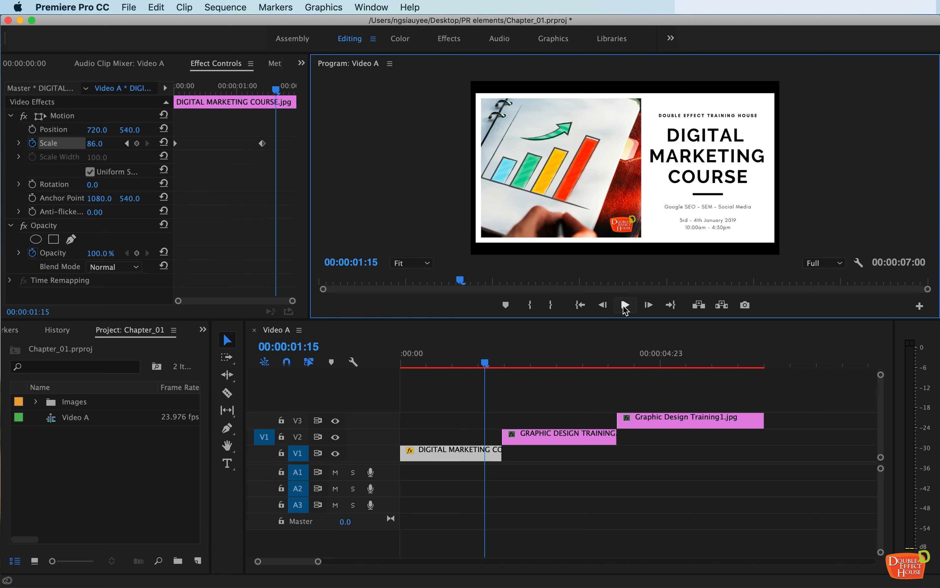
pyautogui.click(625, 304)
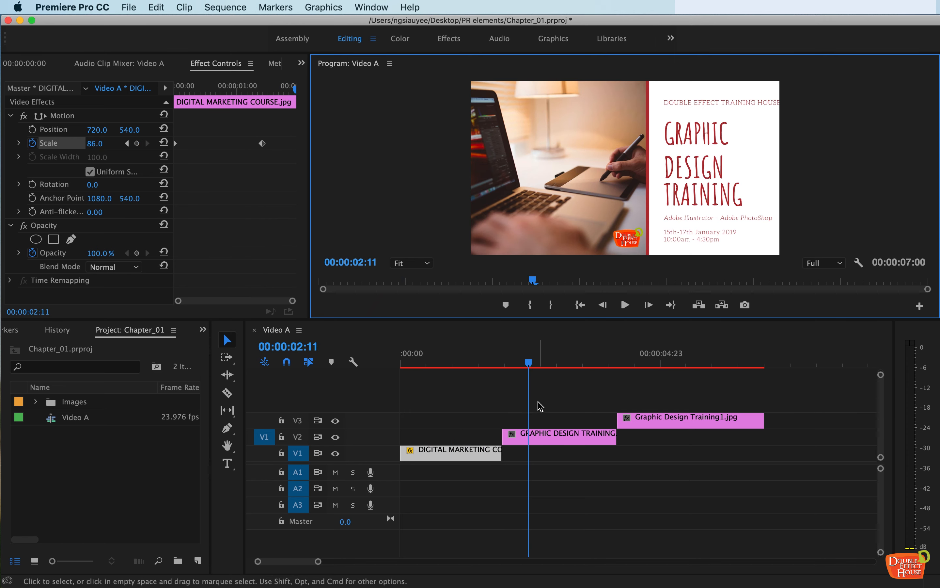
# Set the GRAPHIC DESIGN TRAINING clip on V2 to a Scale of 490 and keyframe it at 00:00:01:23.
pyautogui.moveTo(538, 366); pyautogui.dragTo(503, 366)
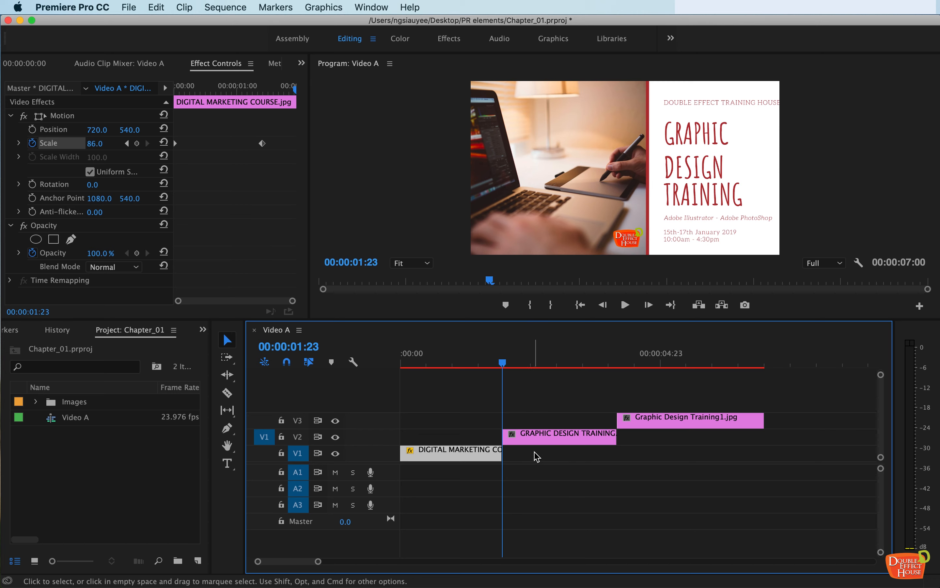
pyautogui.click(548, 447)
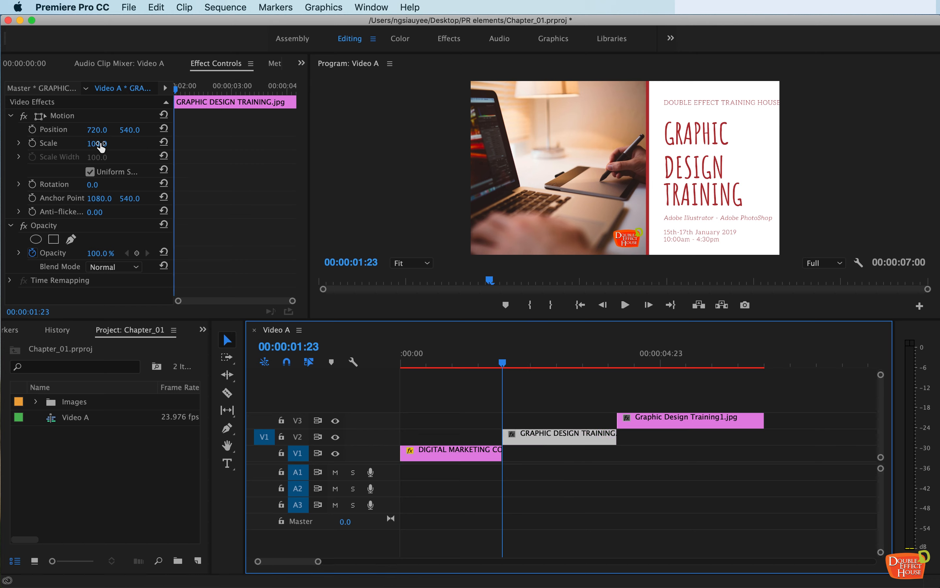
pyautogui.moveTo(101, 147); pyautogui.dragTo(254, 147)
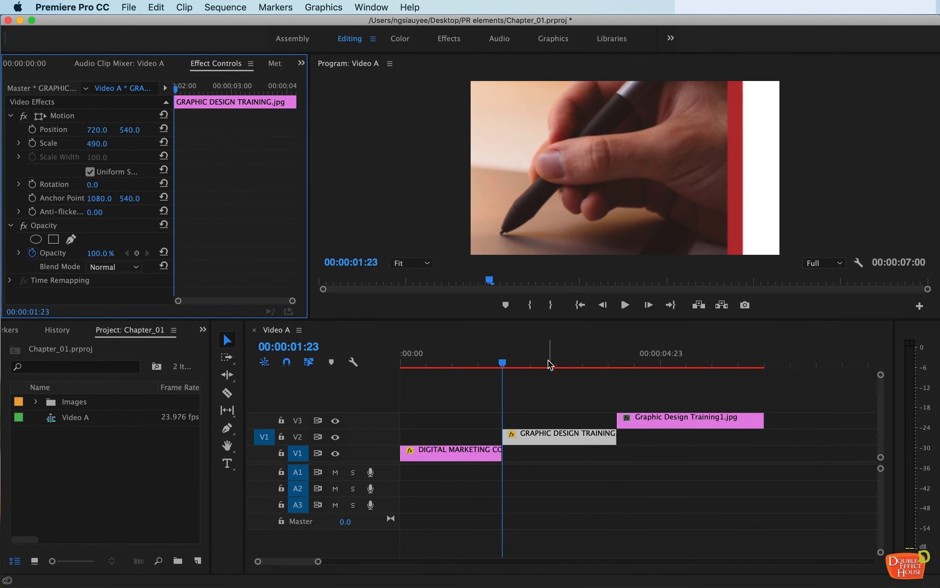
pyautogui.click(32, 143)
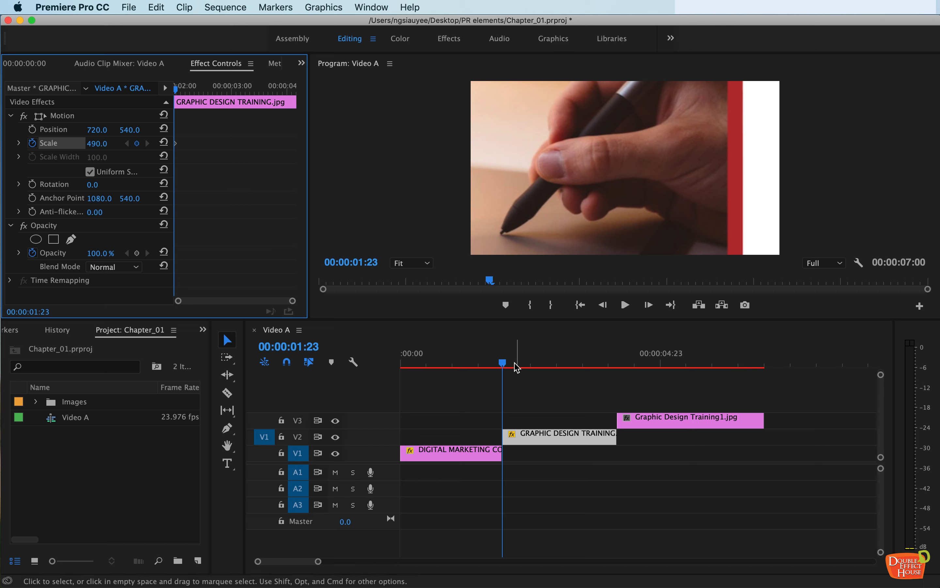
# Add a Scale keyframe of 88 at 00:00:03:14 on the GRAPHIC DESIGN TRAINING clip and preview the sequence from the start.
pyautogui.moveTo(504, 367); pyautogui.dragTo(591, 374)
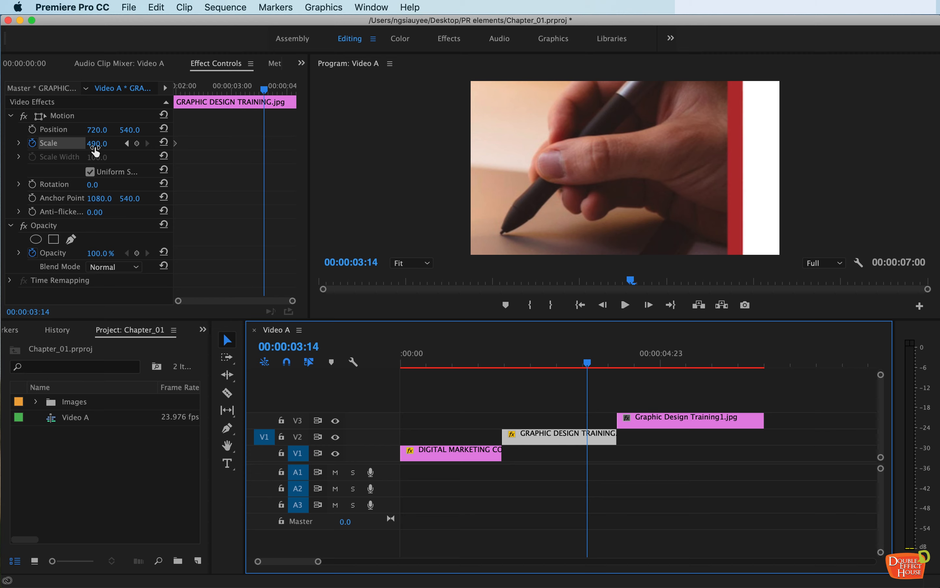
pyautogui.moveTo(95, 150); pyautogui.dragTo(18, 149)
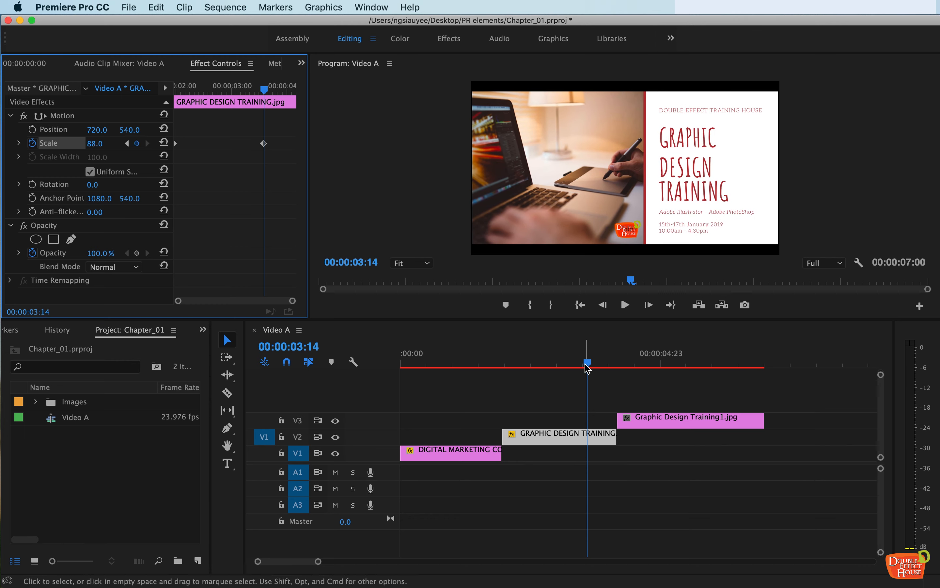
pyautogui.moveTo(588, 363); pyautogui.dragTo(394, 366)
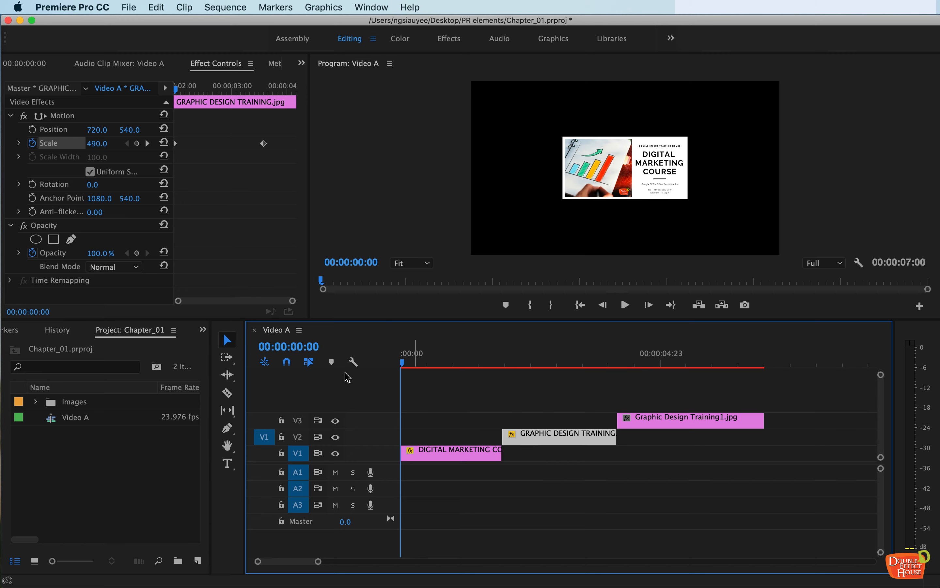
pyautogui.click(627, 307)
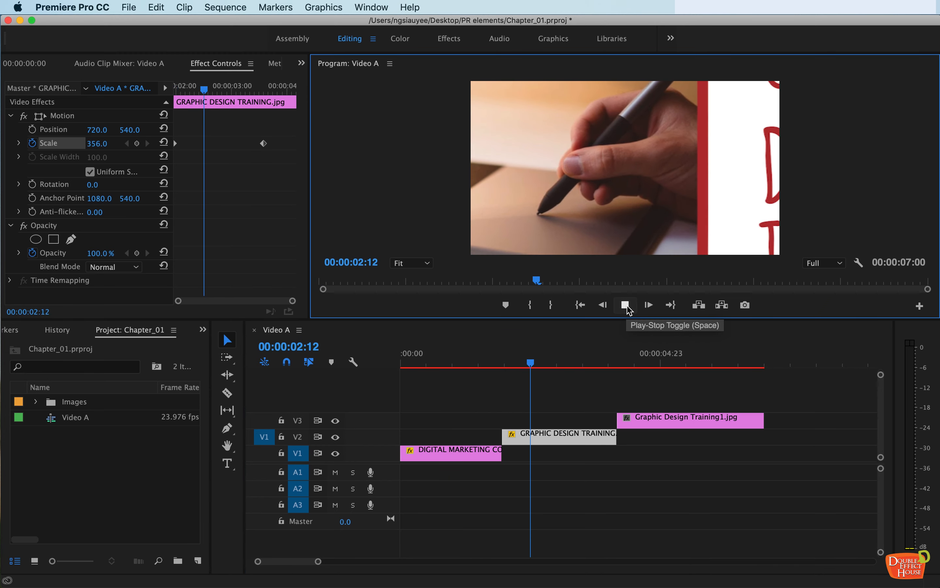
pyautogui.click(627, 307)
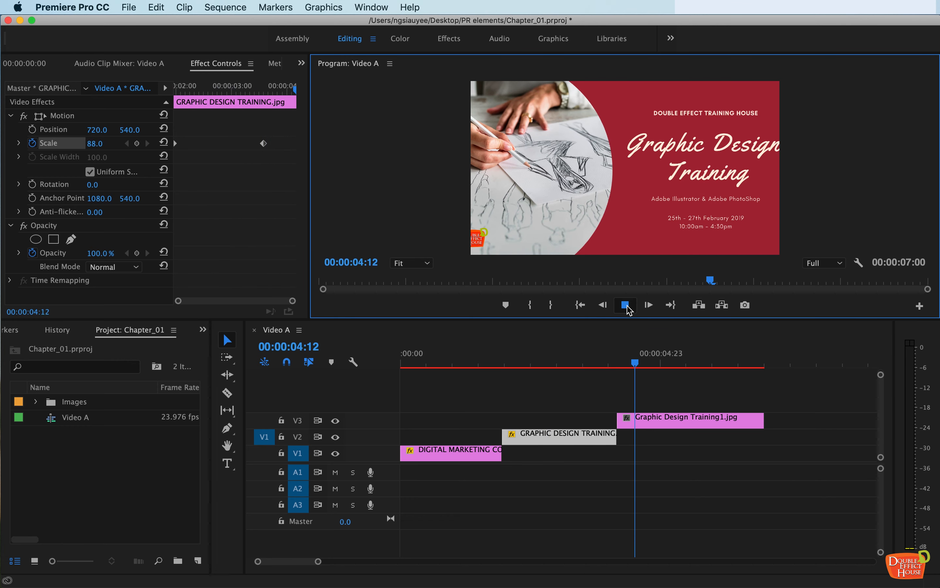
# Set the Graphic Design Training1 clip on V3 to a Scale of 58 and keyframe it at 00:00:04:04.
pyautogui.click(617, 368)
pyautogui.moveTo(617, 367); pyautogui.dragTo(618, 367)
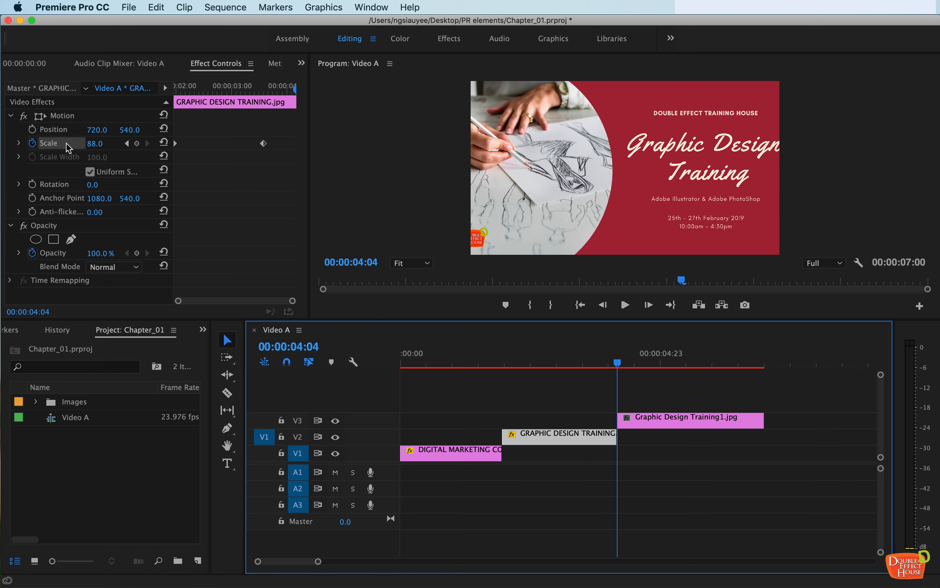
pyautogui.click(96, 143)
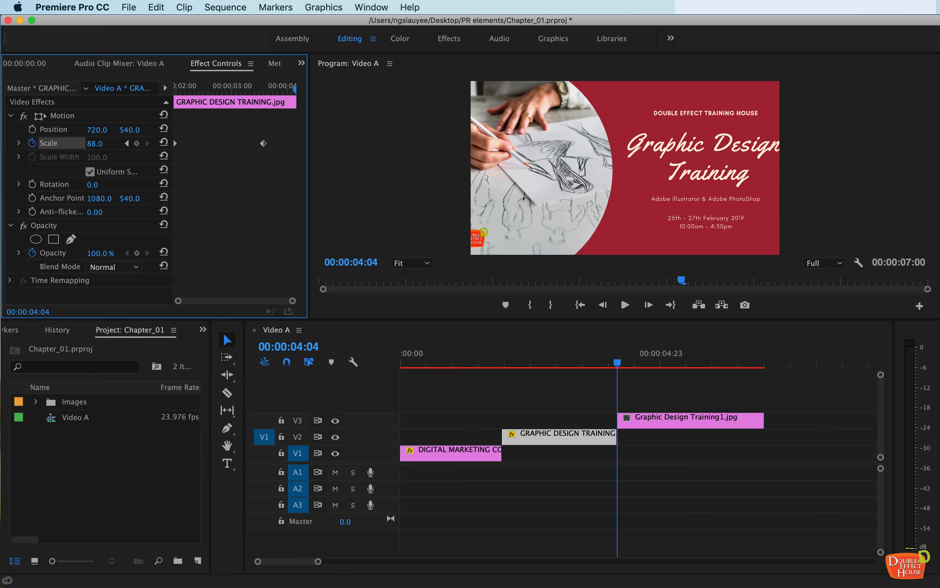
pyautogui.click(640, 416)
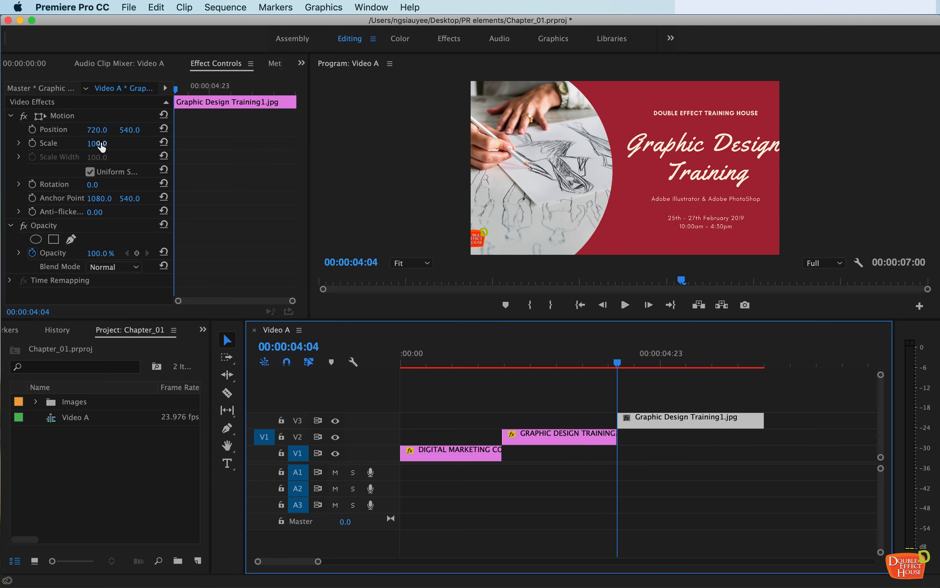
pyautogui.moveTo(101, 146); pyautogui.dragTo(69, 147)
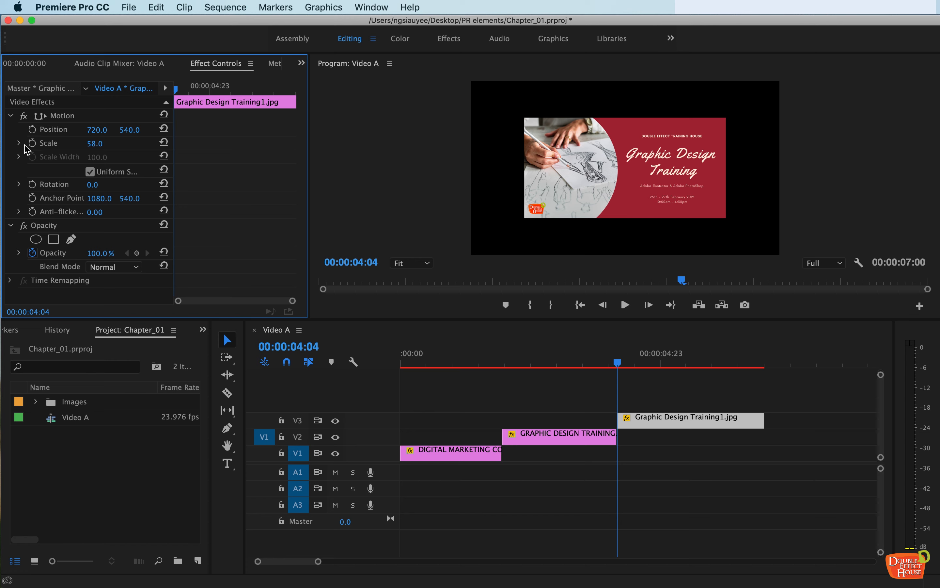
pyautogui.click(32, 143)
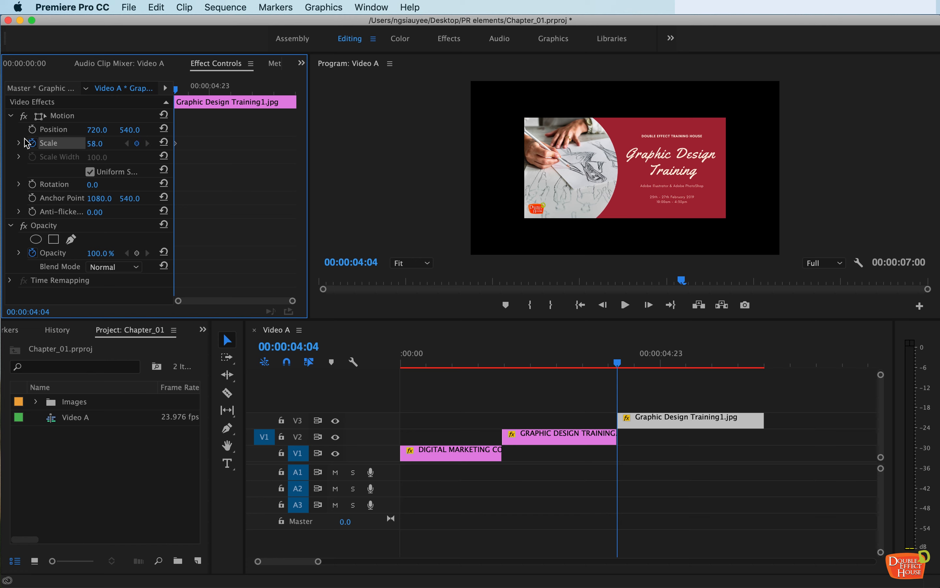
# Turn on Position keyframing for the Graphic Design Training1 clip and move it above the frame to 568, -335.
pyautogui.click(33, 129)
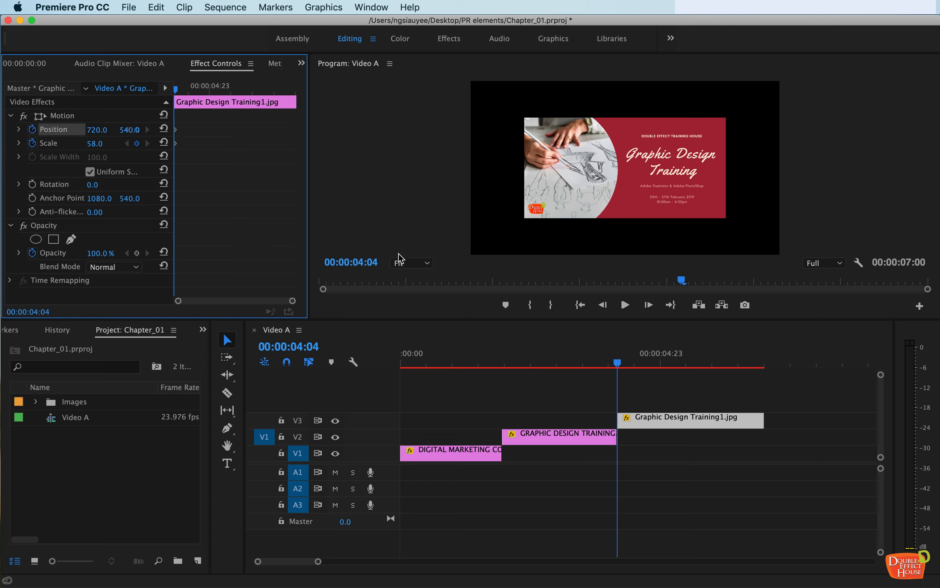
pyautogui.click(684, 196)
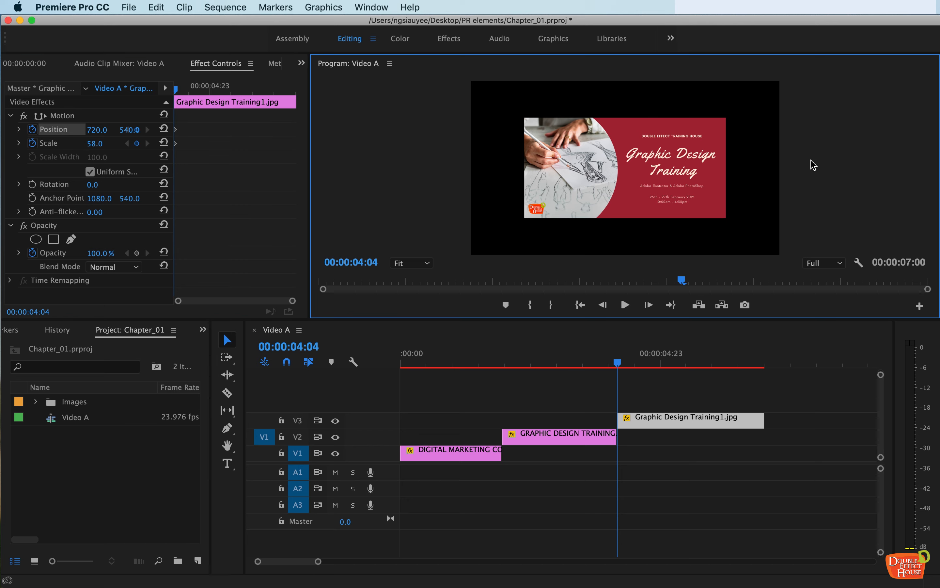
pyautogui.moveTo(100, 136); pyautogui.dragTo(66, 129)
pyautogui.moveTo(127, 129); pyautogui.dragTo(70, 129)
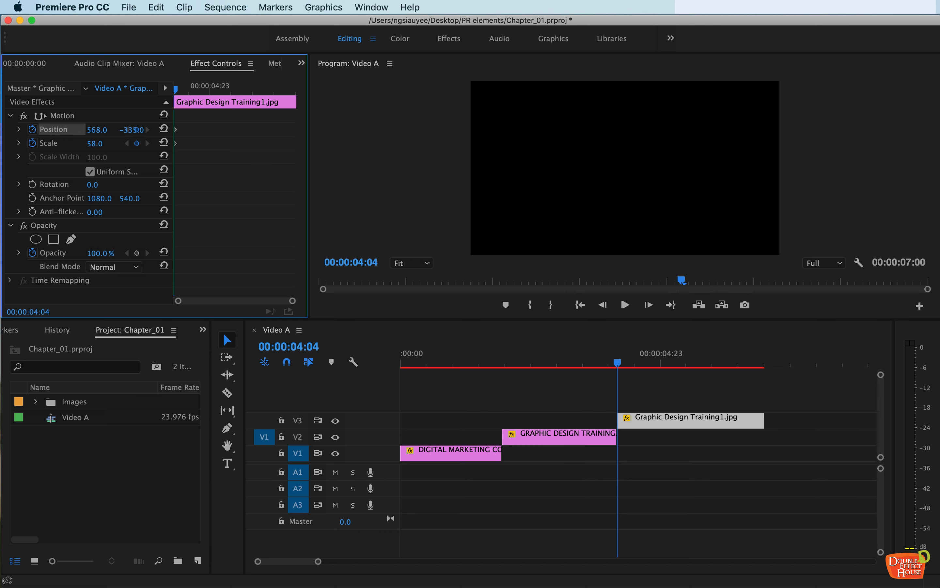
# Set the Graphic Design Training1 clip's starting Position Y to -319, and keyframe Position at 568, 756 at 00:00:05:00 and 945, 756 at 00:00:06:04.
pyautogui.moveTo(136, 129)
pyautogui.mouseDown()
pyautogui.moveTo(144, 129)
pyautogui.moveTo(133, 129)
pyautogui.mouseUp()
pyautogui.moveTo(618, 362); pyautogui.dragTo(661, 362)
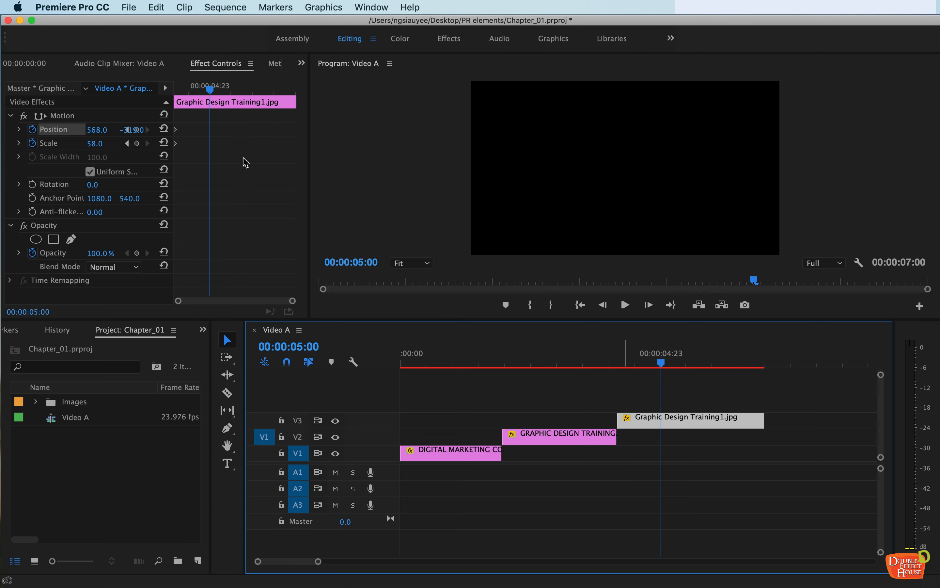
pyautogui.moveTo(122, 134); pyautogui.dragTo(126, 129)
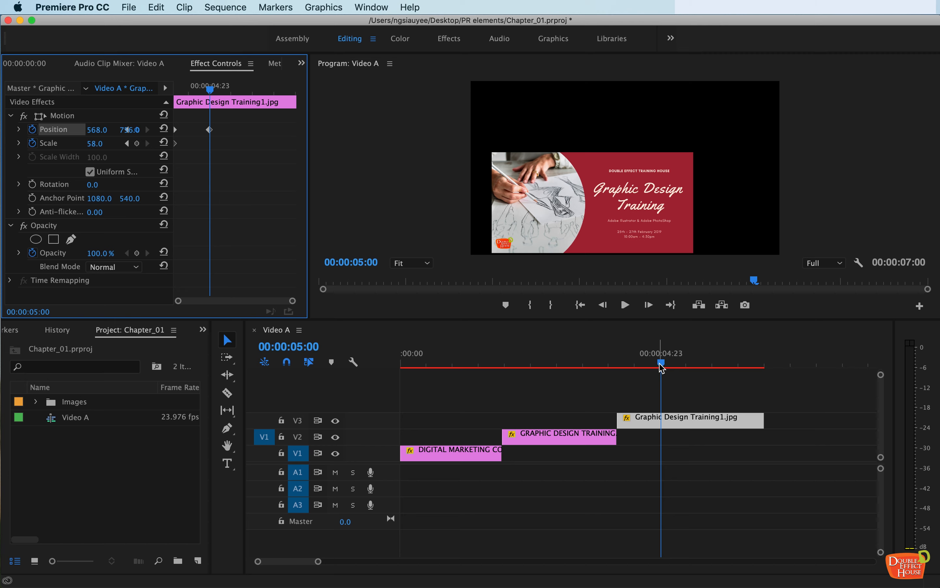
pyautogui.moveTo(661, 363); pyautogui.dragTo(722, 365)
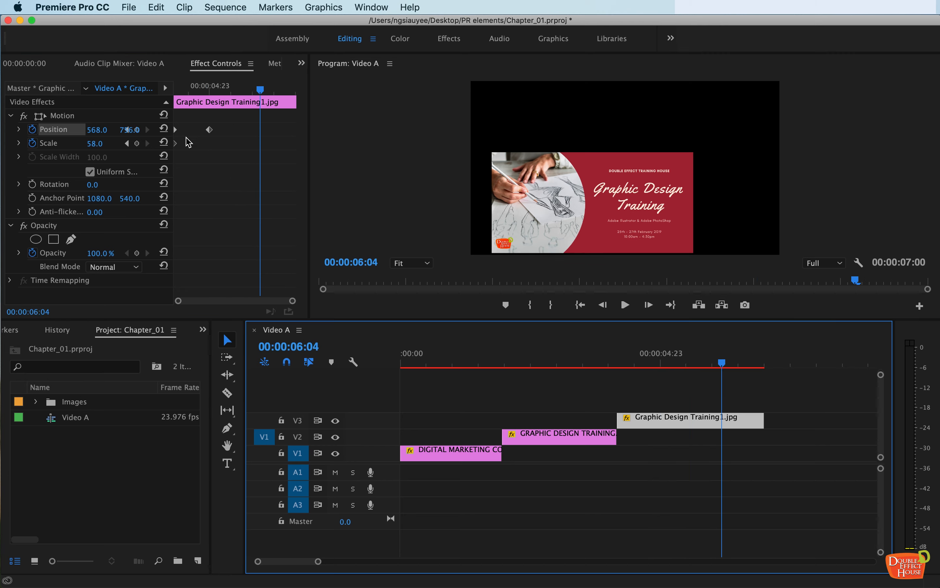
pyautogui.moveTo(100, 134); pyautogui.dragTo(175, 135)
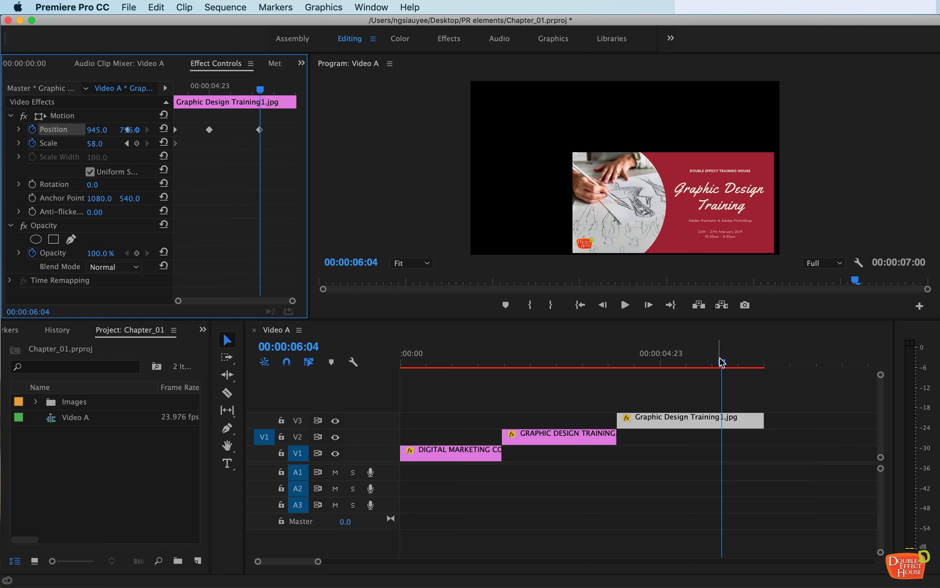
# At 00:00:06:12, keyframe the clip's Position X at 722, raise it to about mid-frame and set Scale to 84.
pyautogui.click(730, 365)
pyautogui.click(738, 366)
pyautogui.moveTo(97, 129); pyautogui.dragTo(54, 129)
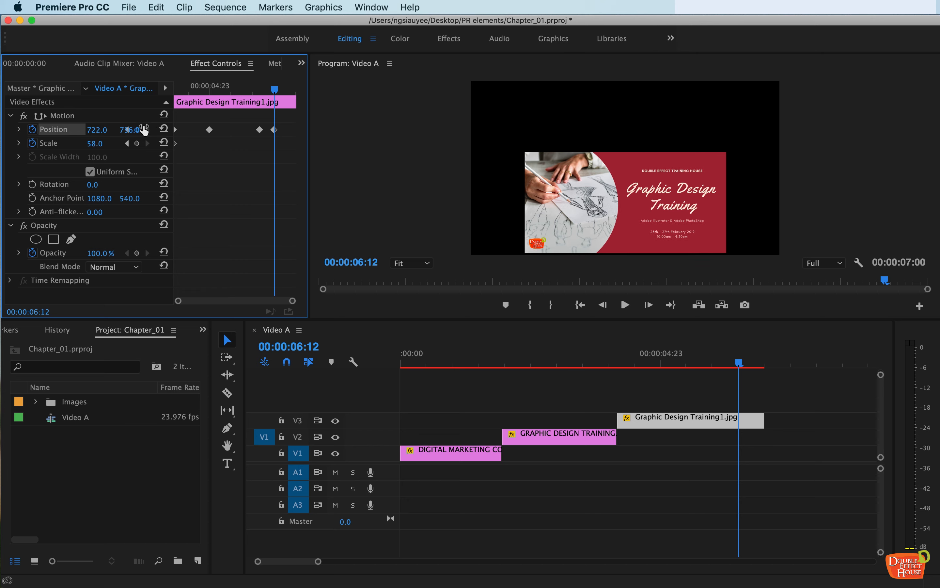
pyautogui.moveTo(126, 133); pyautogui.dragTo(103, 147)
pyautogui.moveTo(94, 143); pyautogui.dragTo(97, 143)
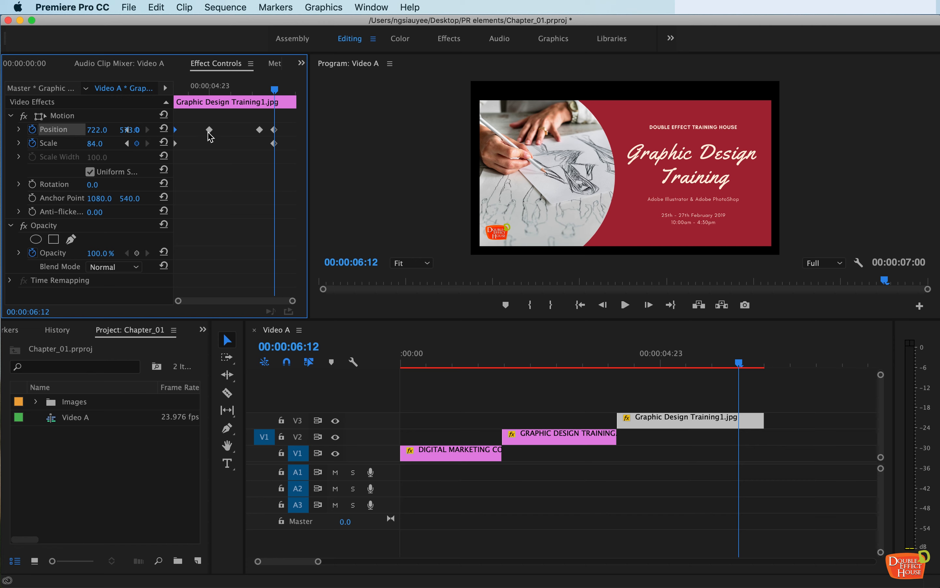
# Preview the Graphic Design Training1 animation and return the playhead to the start of the sequence.
pyautogui.click(259, 131)
pyautogui.moveTo(274, 92); pyautogui.dragTo(213, 102)
pyautogui.click(626, 304)
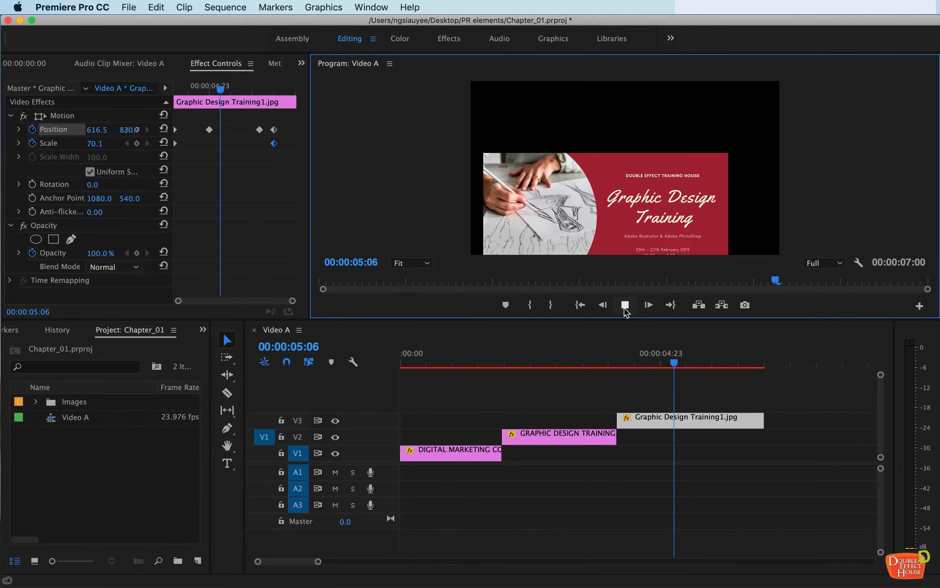
pyautogui.click(625, 305)
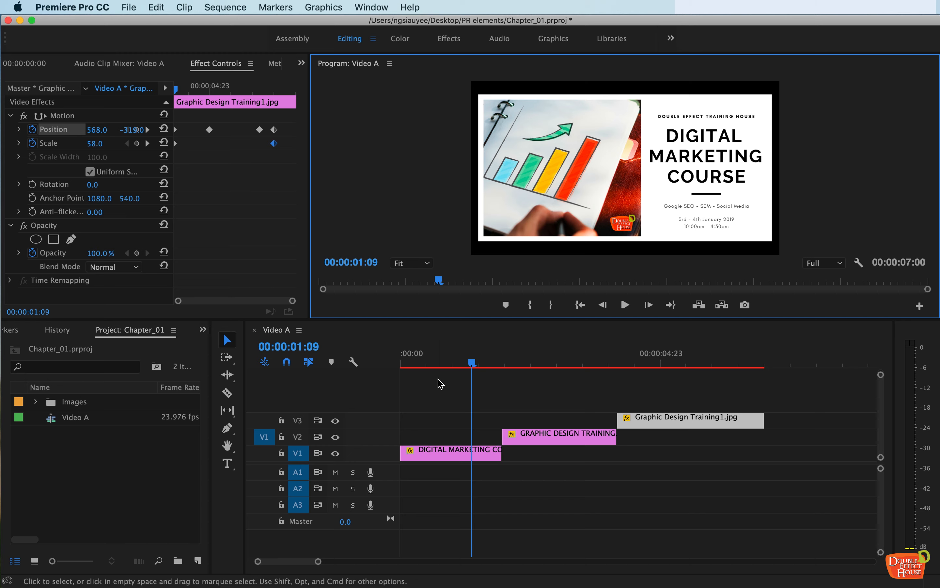
pyautogui.click(469, 362)
pyautogui.moveTo(468, 365); pyautogui.dragTo(392, 359)
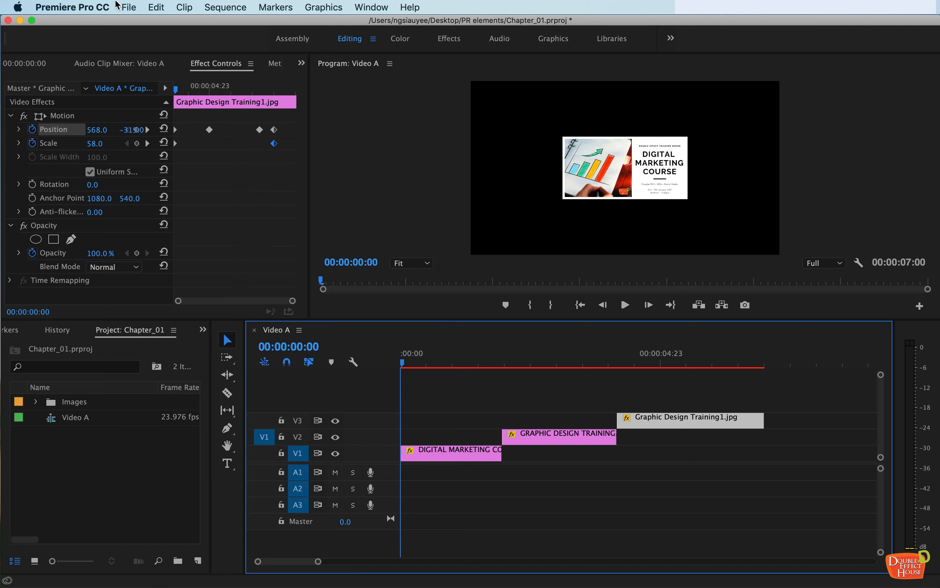
# Create a legacy title named Title 01 at 1440 × 1080, 23.976 fps.
pyautogui.click(131, 9)
pyautogui.moveTo(149, 30)
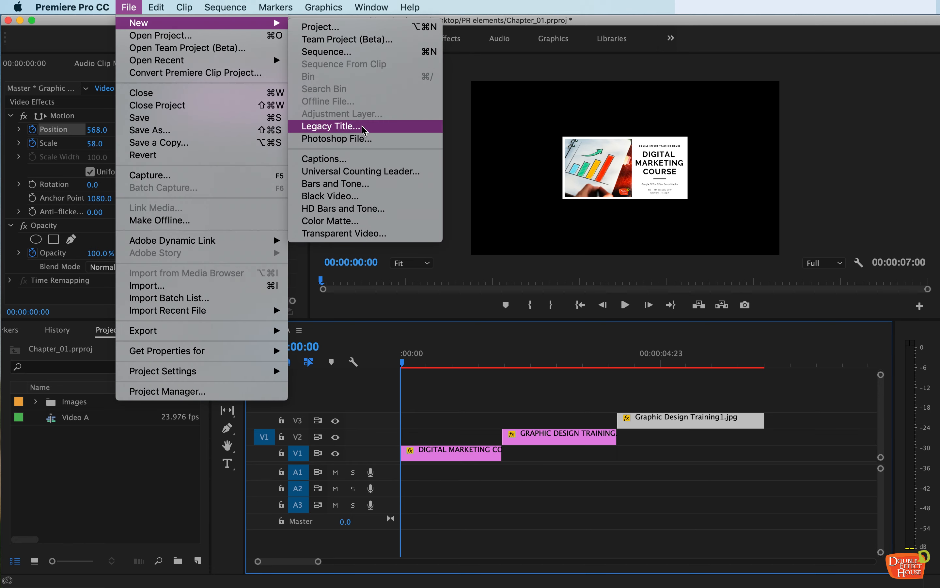
pyautogui.click(330, 126)
pyautogui.moveTo(471, 239); pyautogui.dragTo(470, 197)
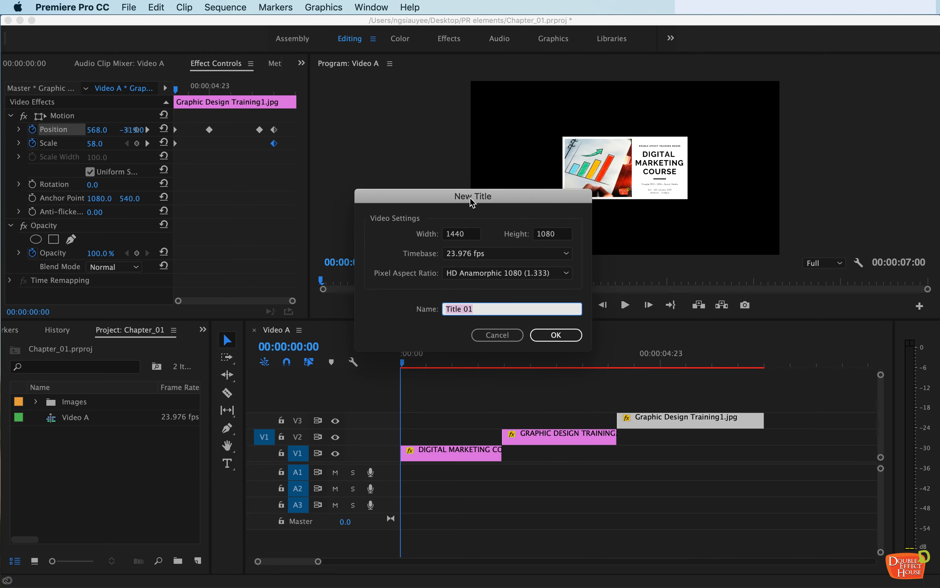
pyautogui.moveTo(477, 311); pyautogui.dragTo(409, 308)
pyautogui.click(491, 312)
pyautogui.click(551, 337)
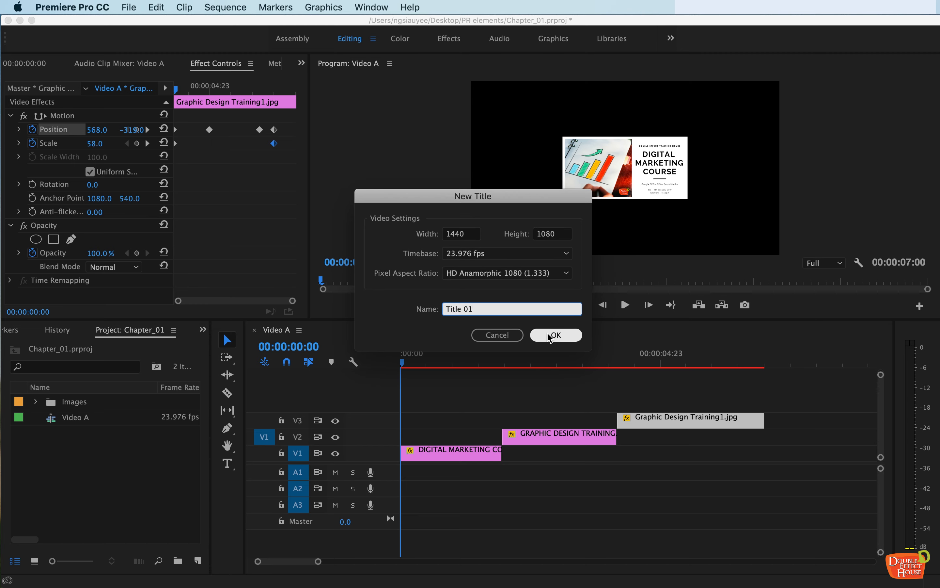
pyautogui.click(551, 337)
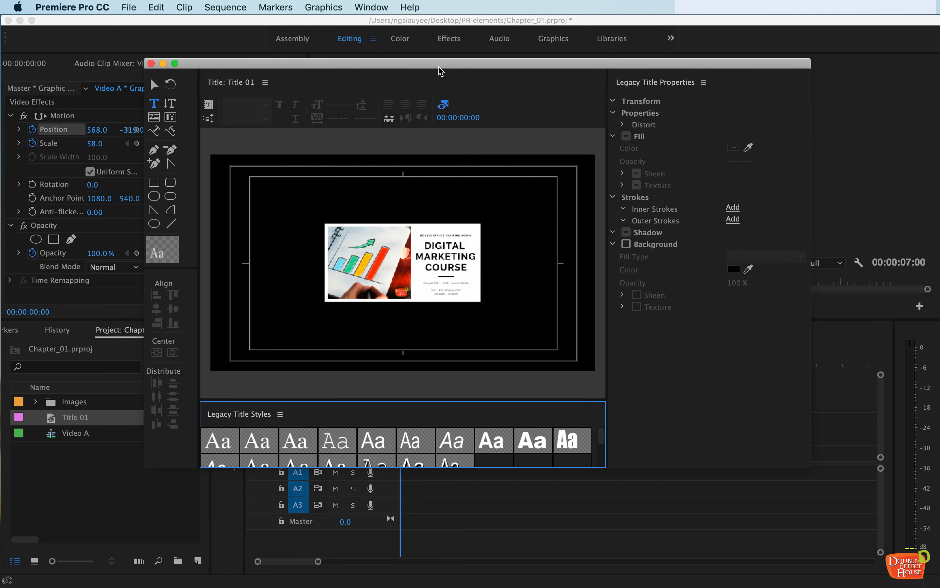
# Add the text "Welcome to our YouTube Channel" above the picture in Title 01 with the Type tool.
pyautogui.moveTo(439, 63); pyautogui.dragTo(417, 66)
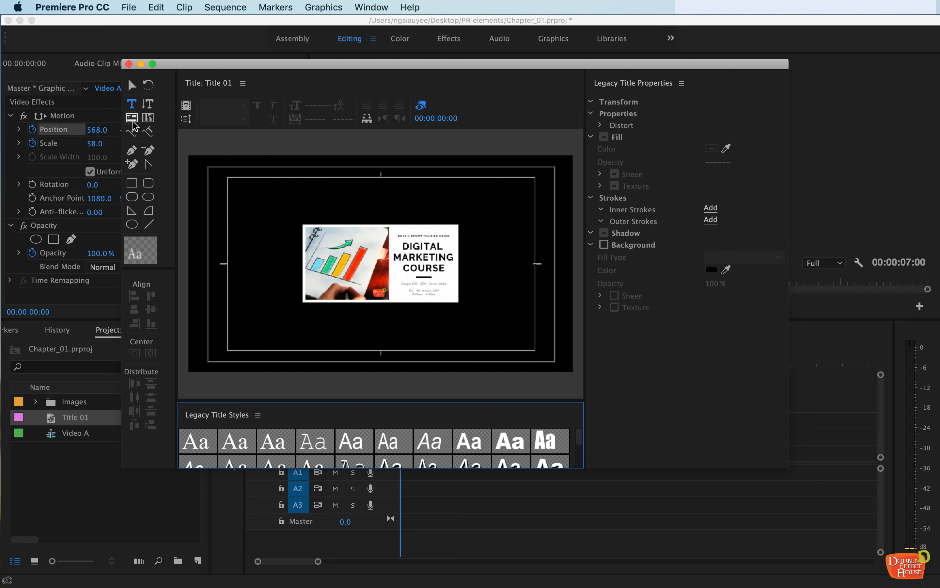
pyautogui.click(132, 85)
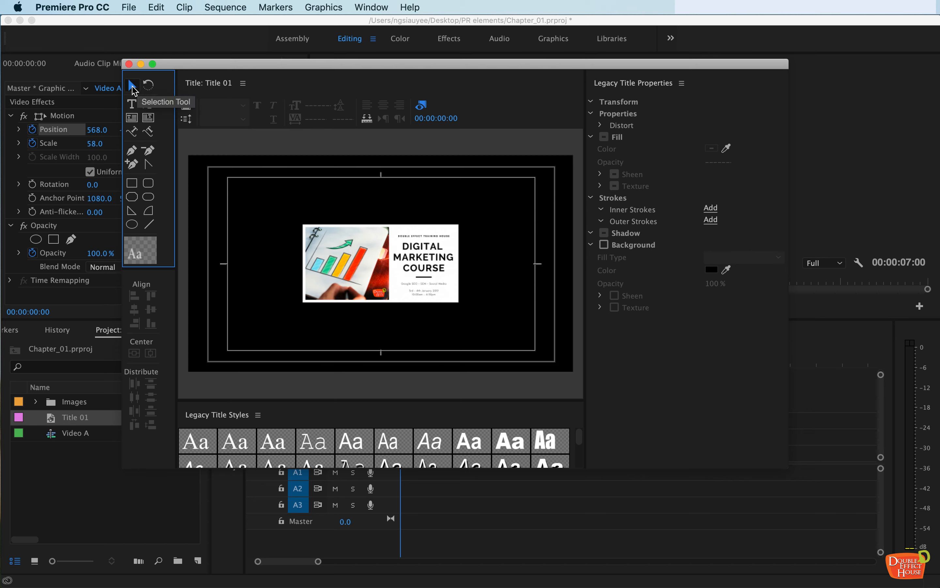
pyautogui.click(132, 110)
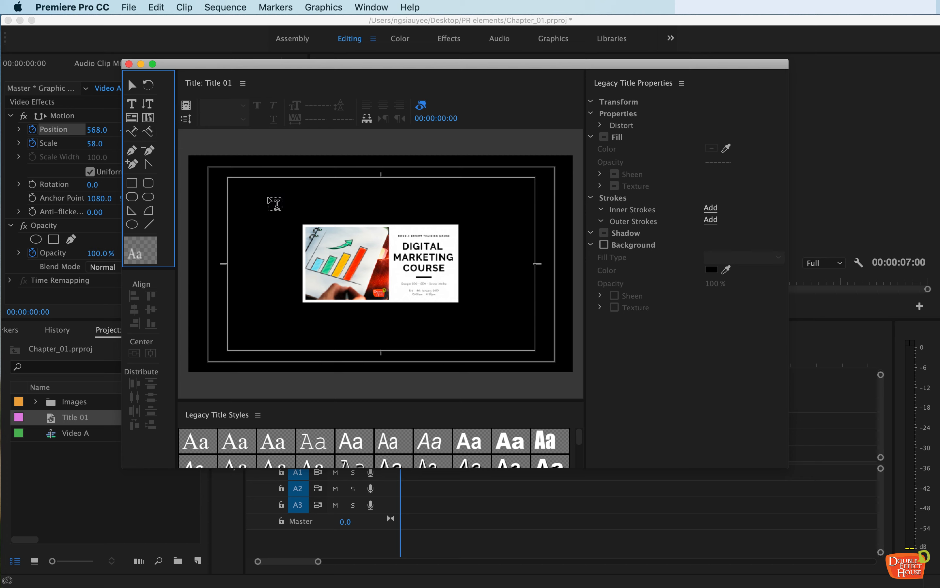
pyautogui.click(266, 198)
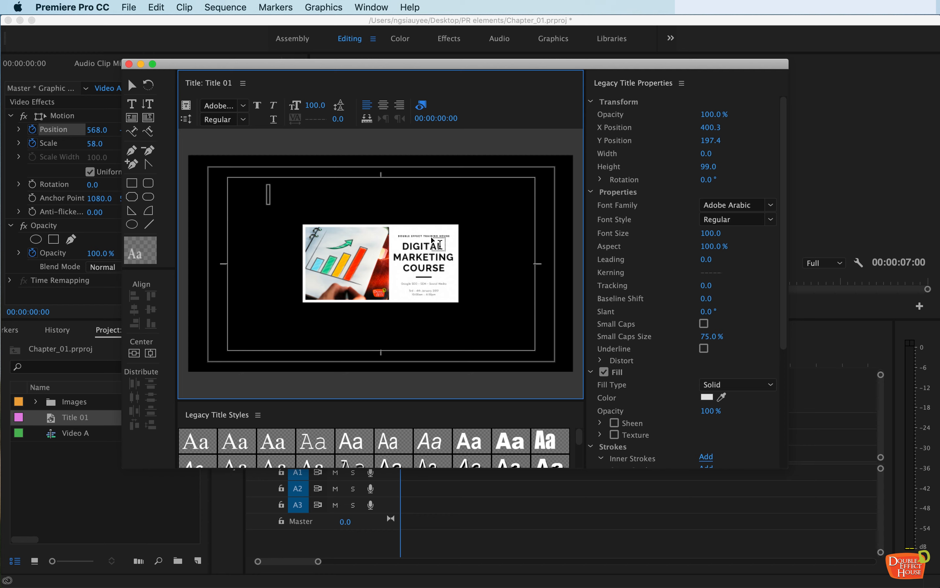
pyautogui.write('Welcome to')
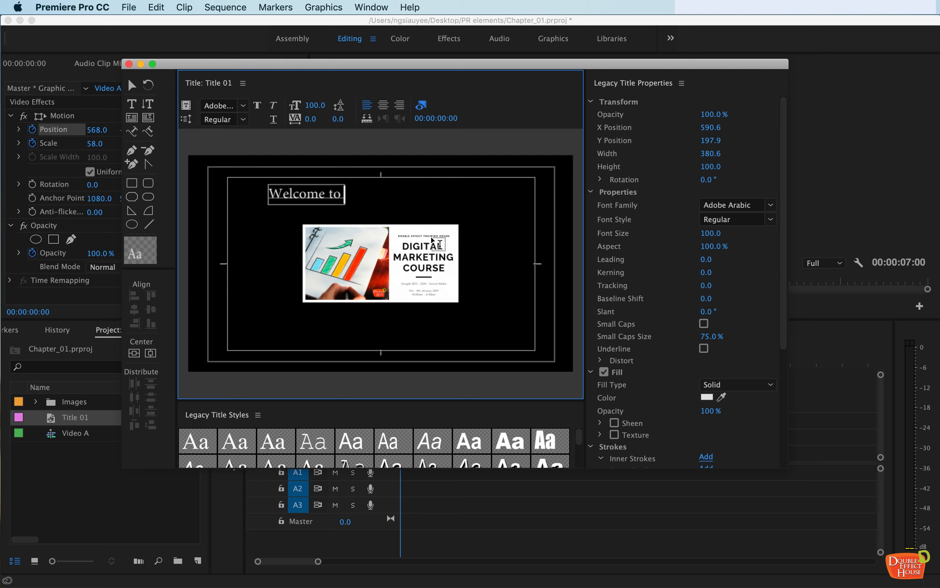
pyautogui.write(' YouTube Cha')
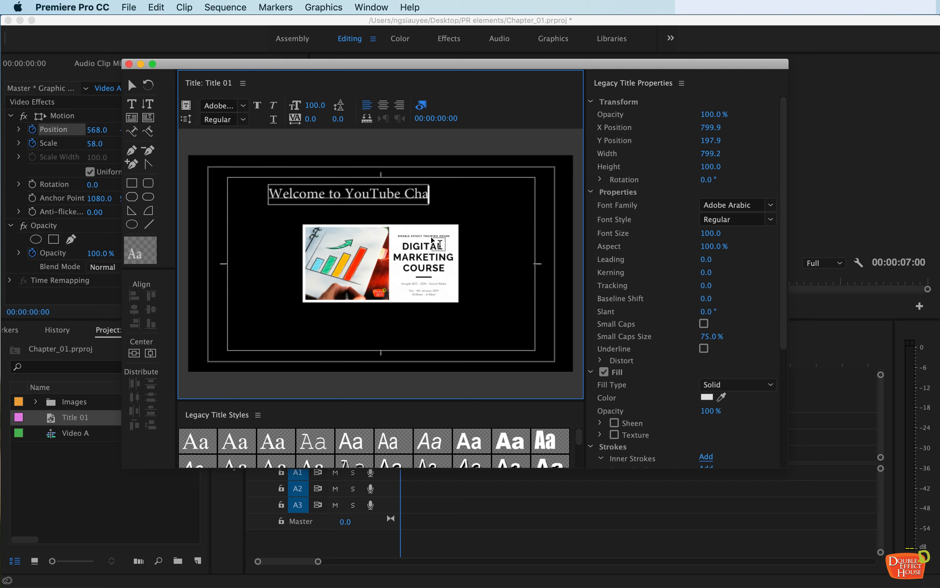
pyautogui.write('nnel')
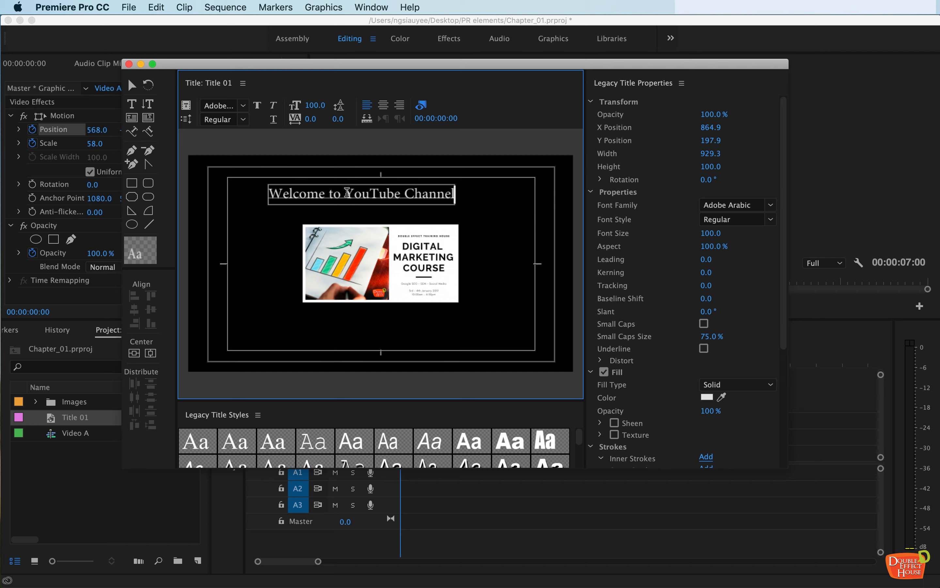
pyautogui.click(347, 192)
pyautogui.write('our')
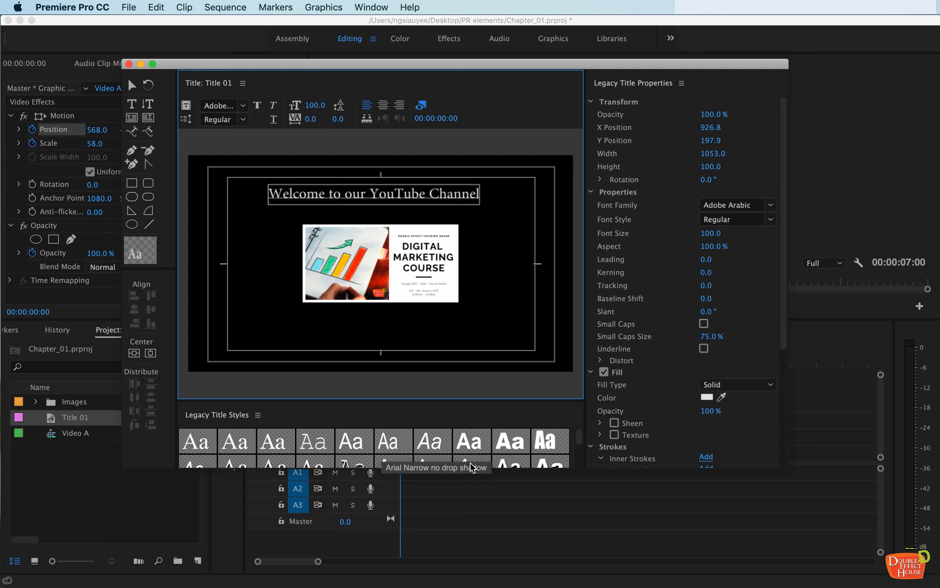
# Try the Arial Black, Impact, Georgia and Arial Italic title styles on the welcome text.
pyautogui.click(533, 442)
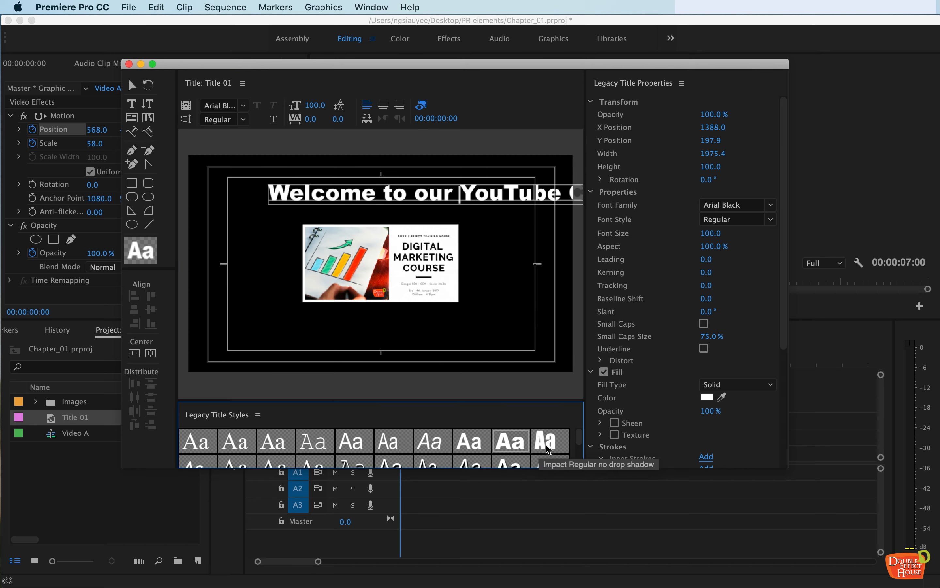
pyautogui.scroll(-3, 499, 457)
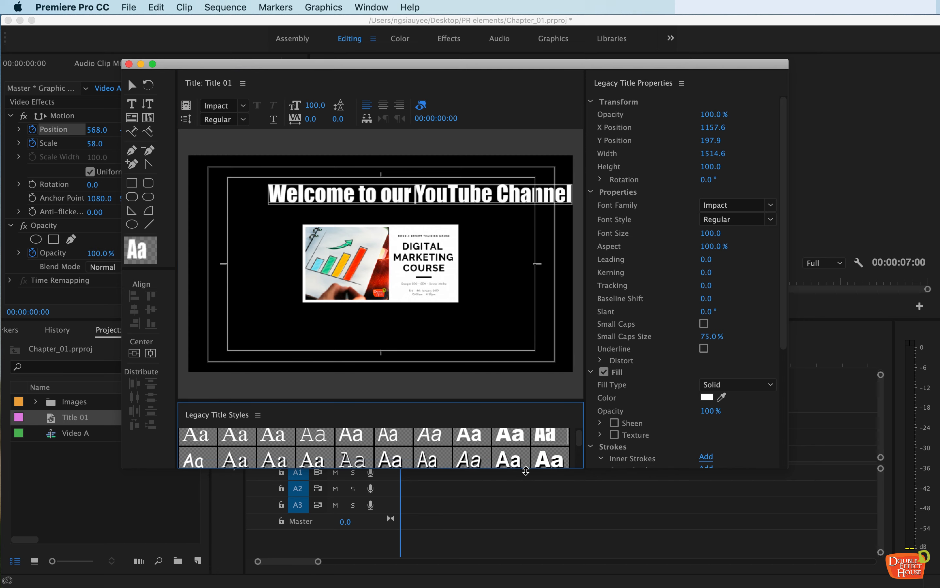
pyautogui.scroll(-2, 499, 459)
pyautogui.click(471, 455)
pyautogui.scroll(-2, 471, 455)
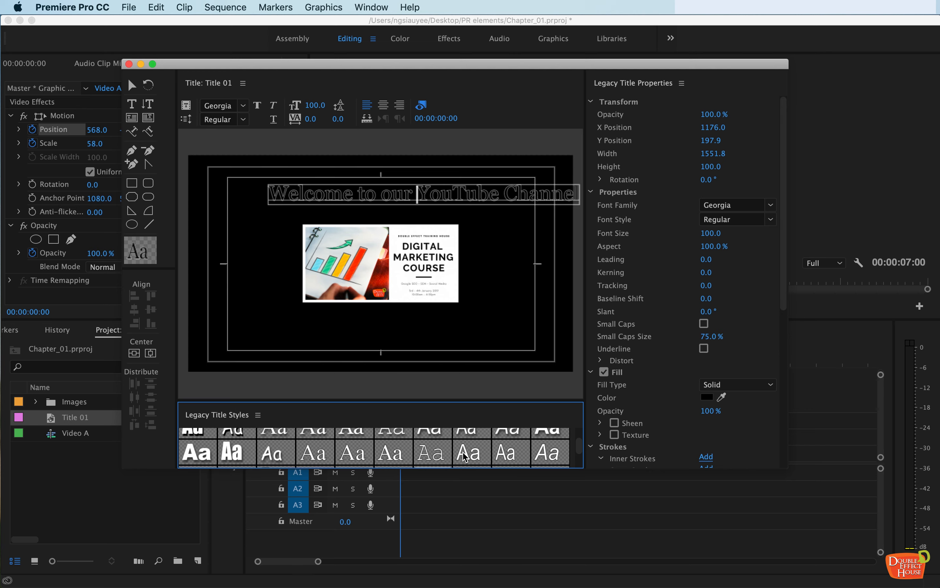
pyautogui.click(471, 457)
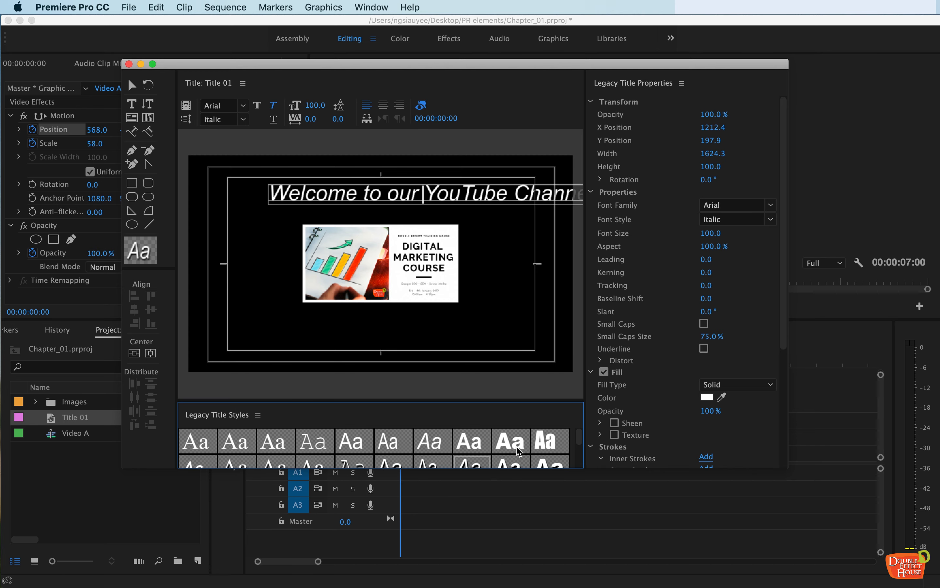
pyautogui.scroll(-1, 470, 444)
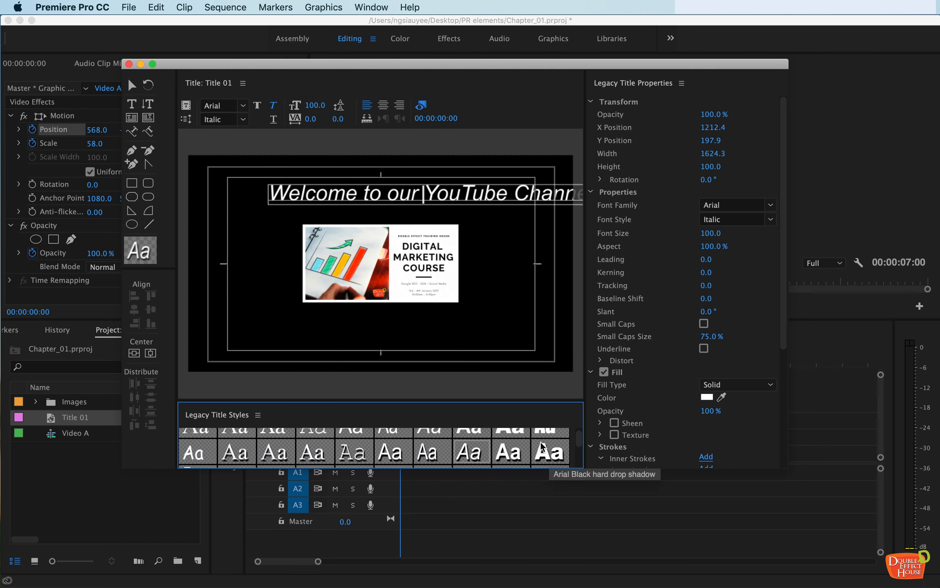
pyautogui.scroll(1, 546, 447)
# Apply the Arial Black title style to the welcome text and change its font family to SignPainter.
pyautogui.click(500, 446)
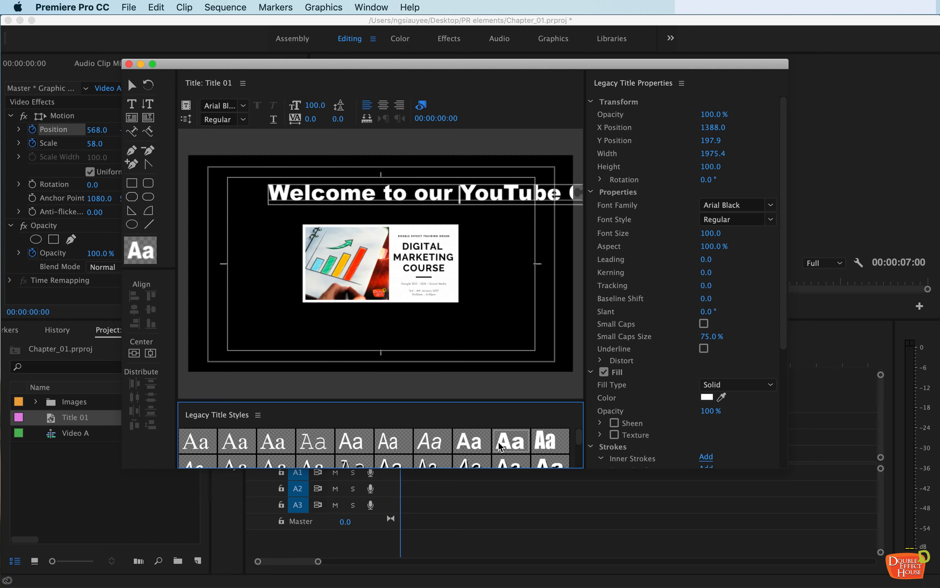
pyautogui.scroll(1, 771, 206)
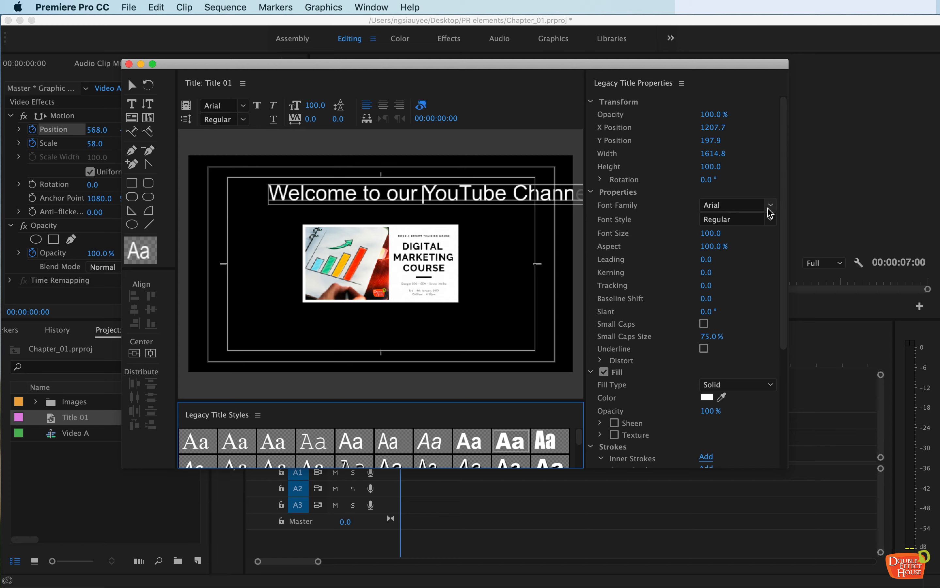
pyautogui.click(770, 206)
pyautogui.scroll(-20, 748, 373)
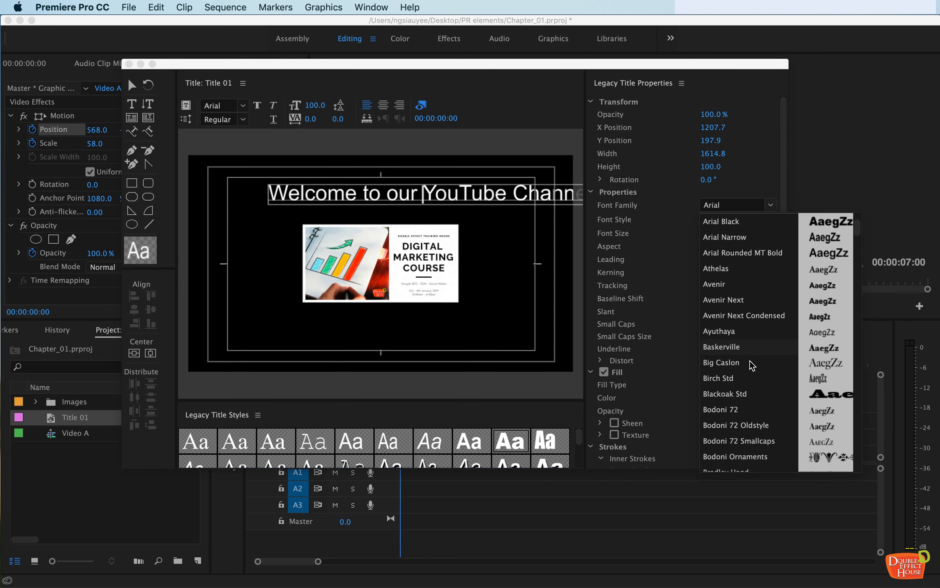
pyautogui.scroll(-15, 748, 396)
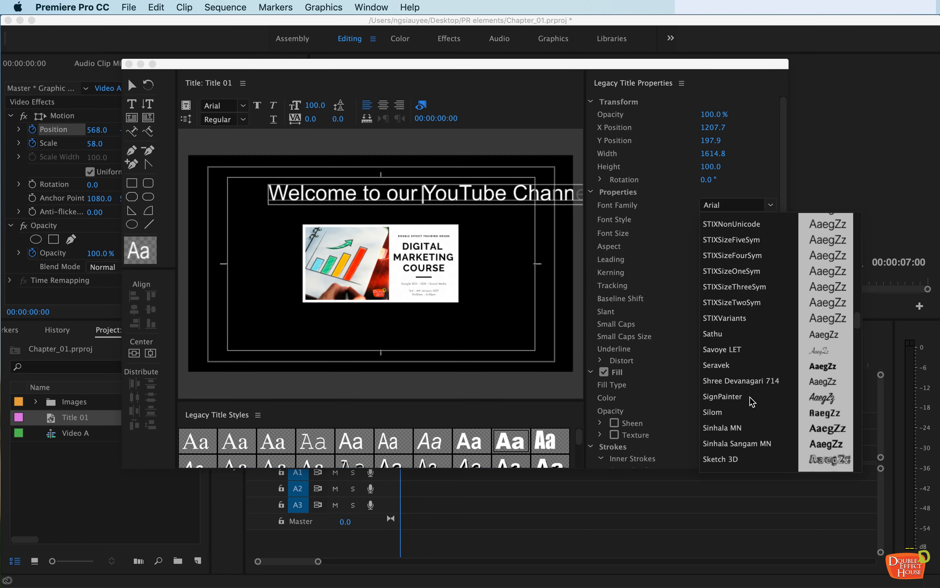
pyautogui.click(732, 398)
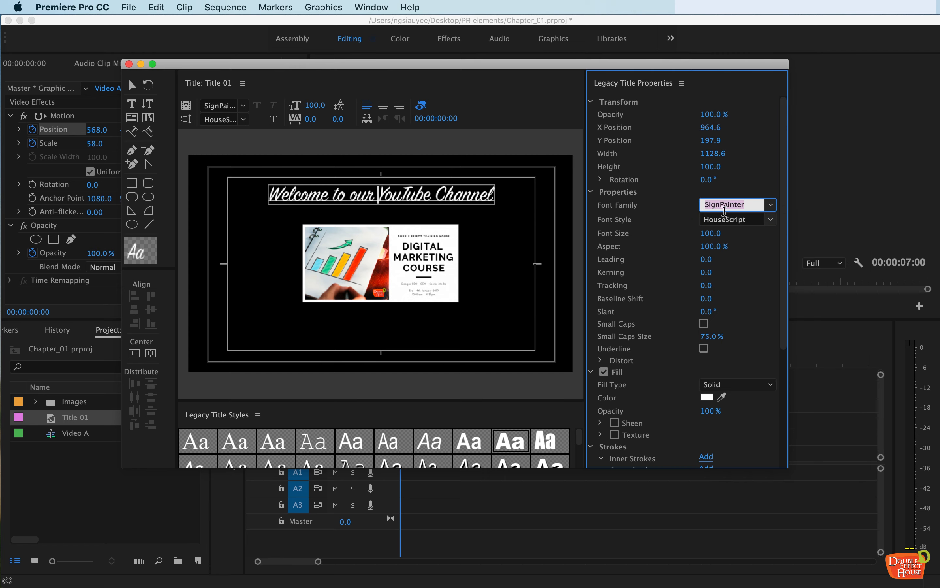
# Set the welcome text to HouseScript Semibold at font size 142 and turn on Small Caps.
pyautogui.click(770, 220)
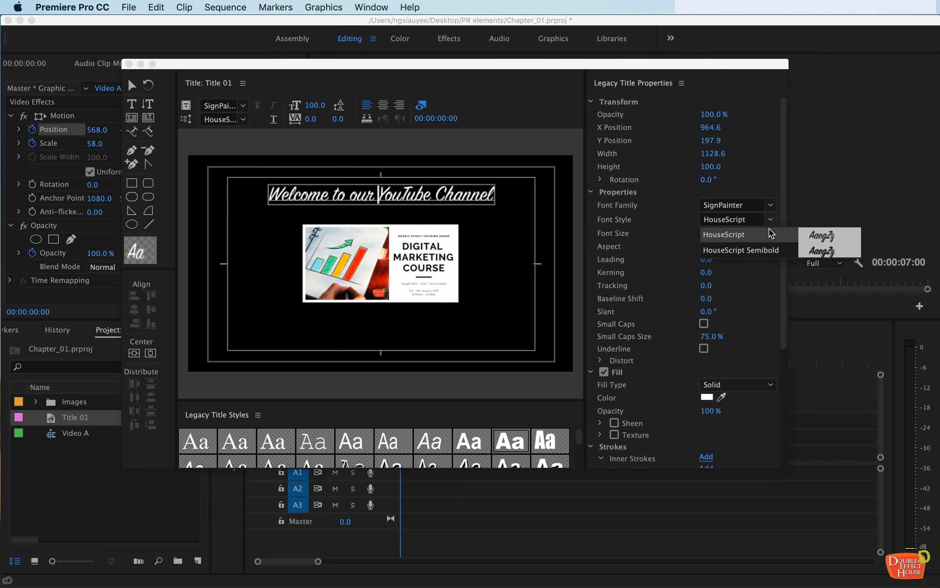
pyautogui.click(742, 252)
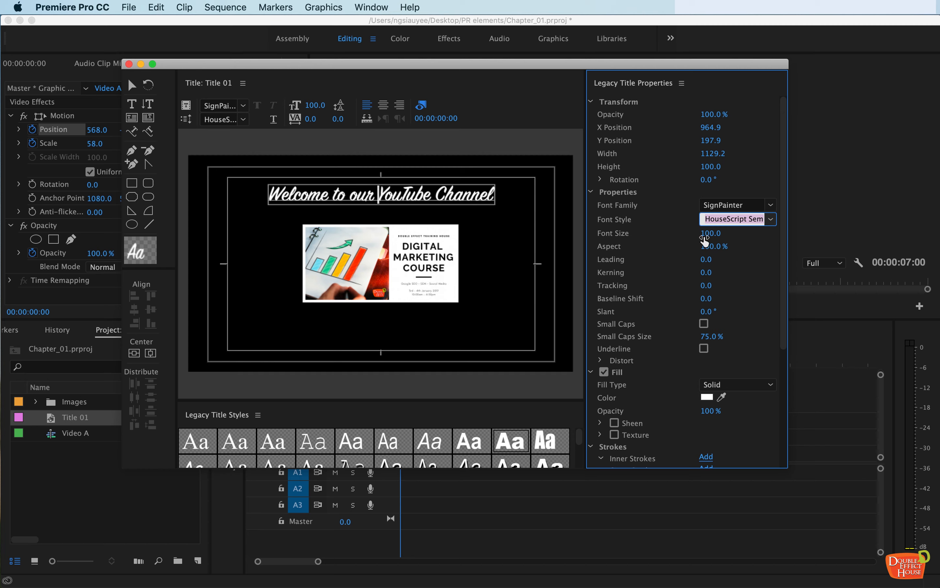
pyautogui.moveTo(711, 233)
pyautogui.mouseDown()
pyautogui.moveTo(734, 233)
pyautogui.moveTo(711, 232)
pyautogui.mouseUp()
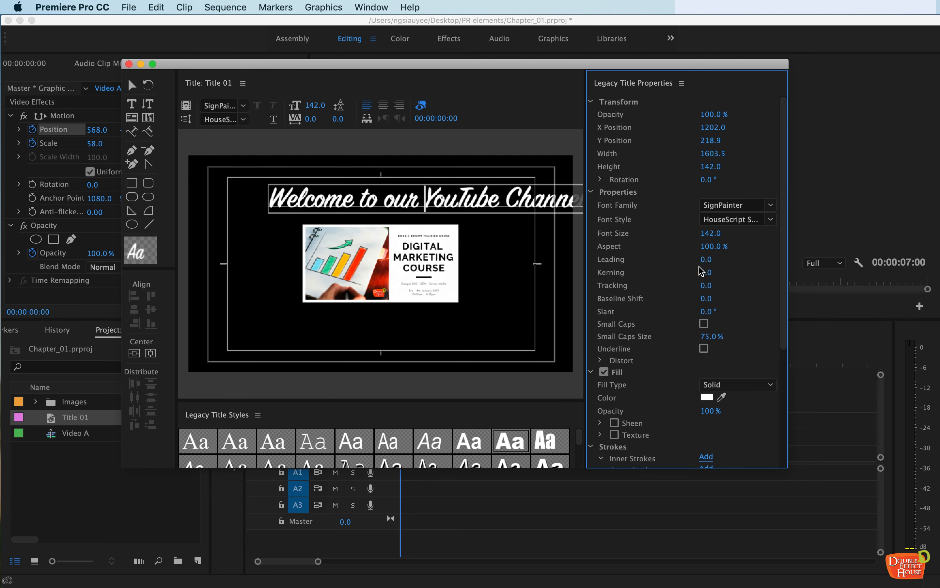
pyautogui.click(703, 324)
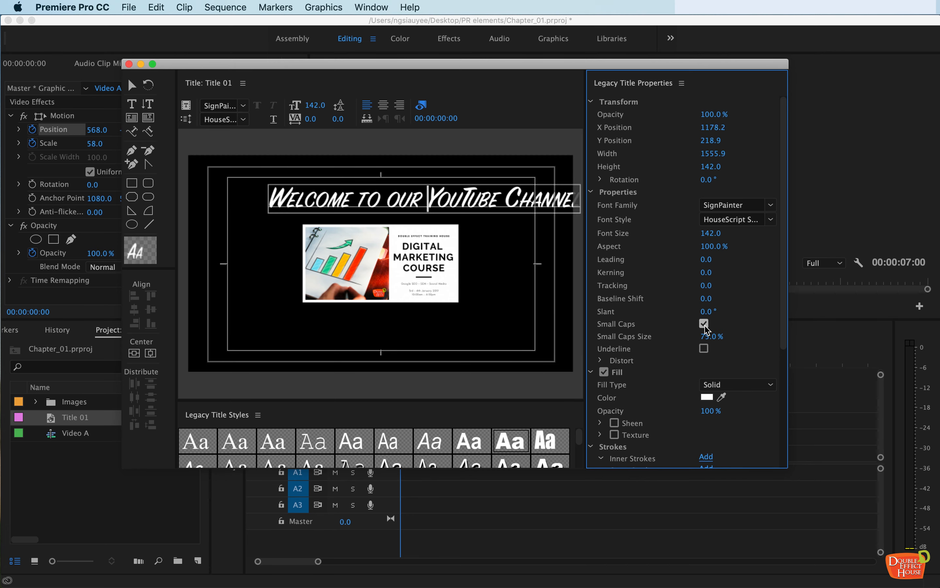
# Turn off Small Caps for the welcome text, try a Linear Gradient fill, and return the fill type to Solid.
pyautogui.click(704, 324)
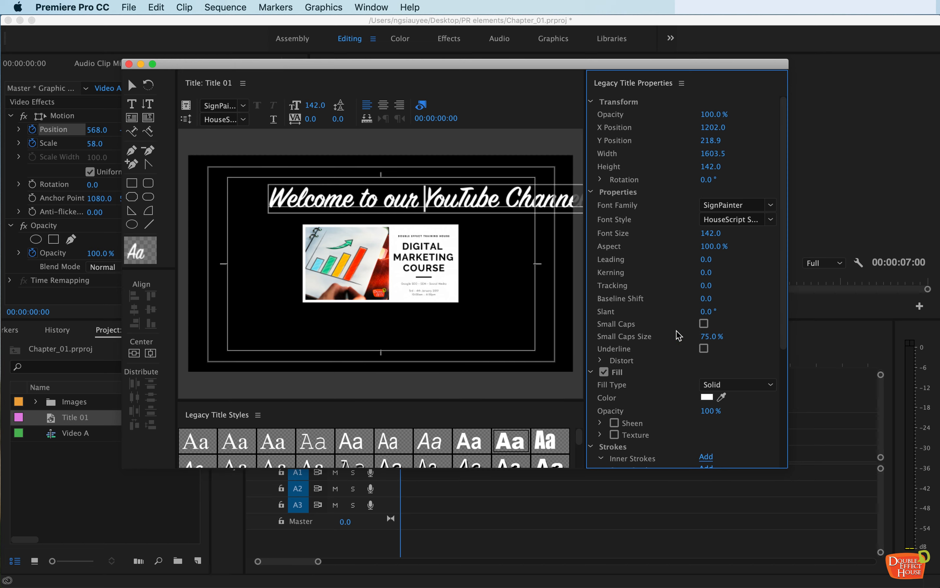
pyautogui.scroll(-2, 711, 346)
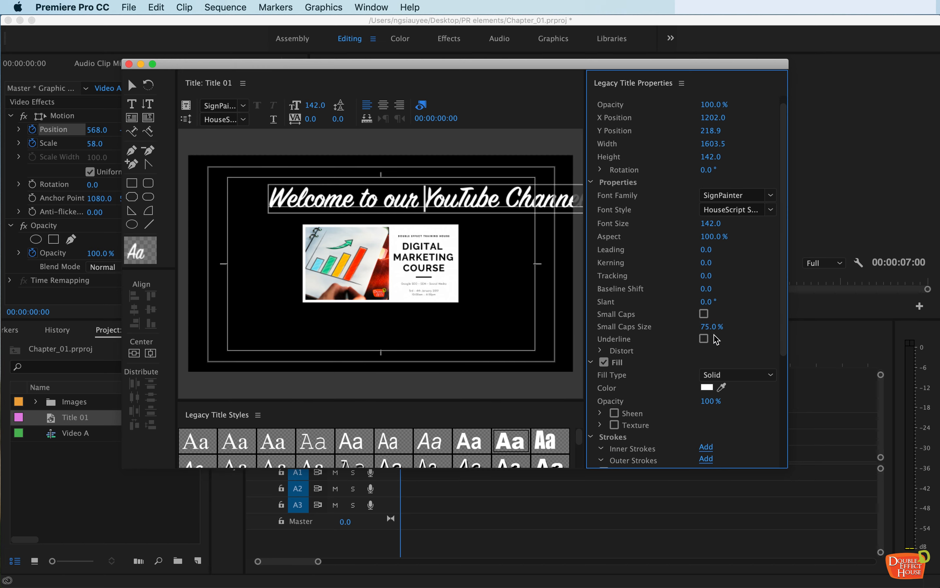
pyautogui.click(729, 370)
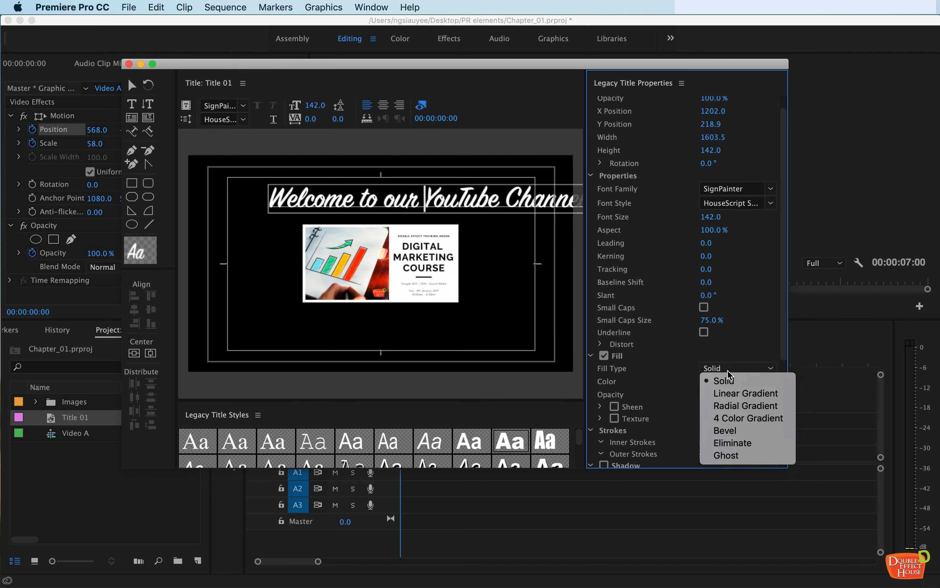
pyautogui.click(744, 393)
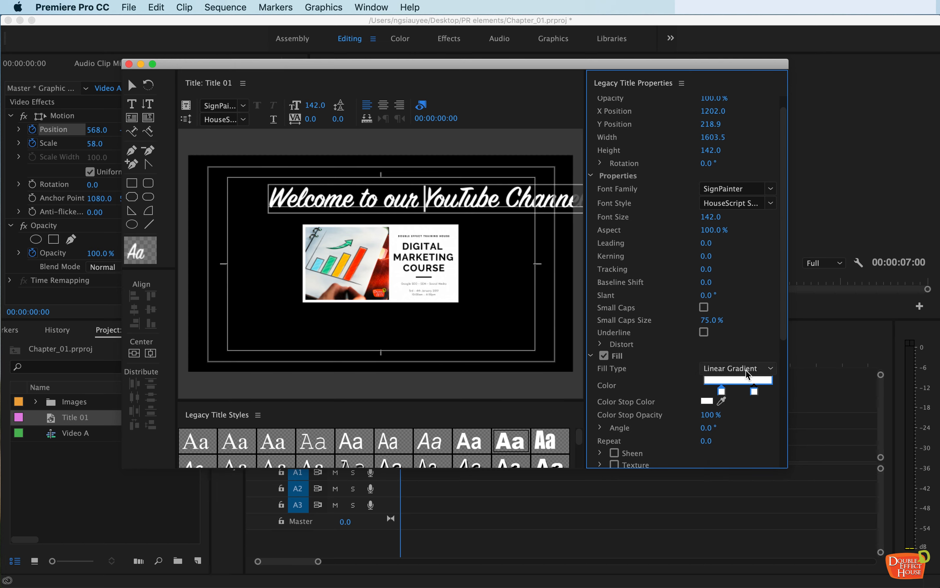
pyautogui.click(745, 370)
pyautogui.click(744, 382)
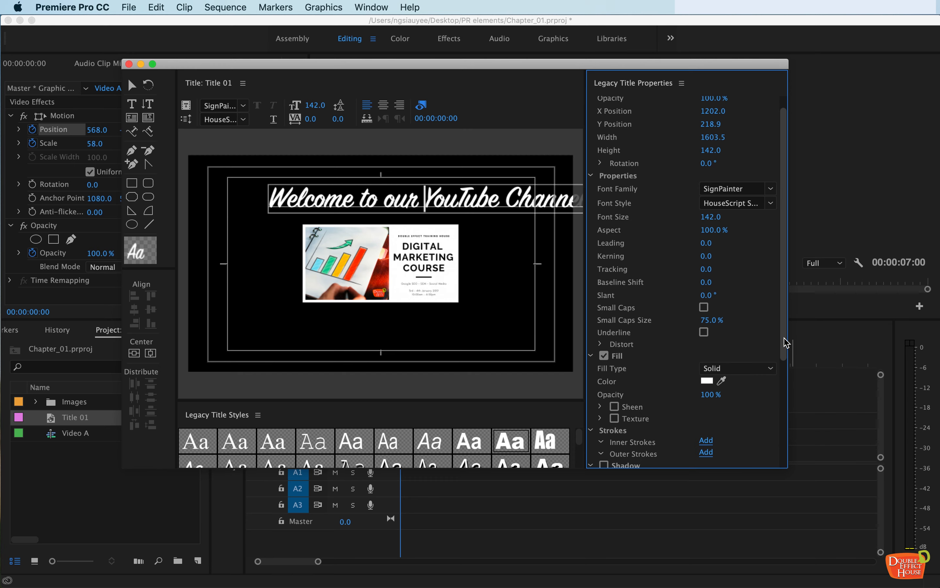
# Set the welcome text's solid fill color to cyan 1ACEE5.
pyautogui.moveTo(784, 342); pyautogui.dragTo(783, 394)
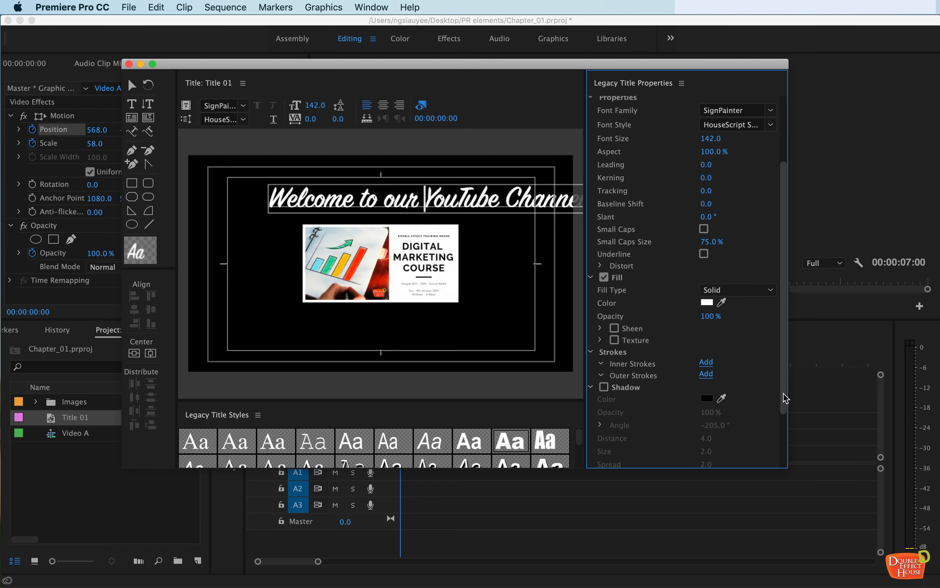
pyautogui.click(711, 302)
pyautogui.click(464, 286)
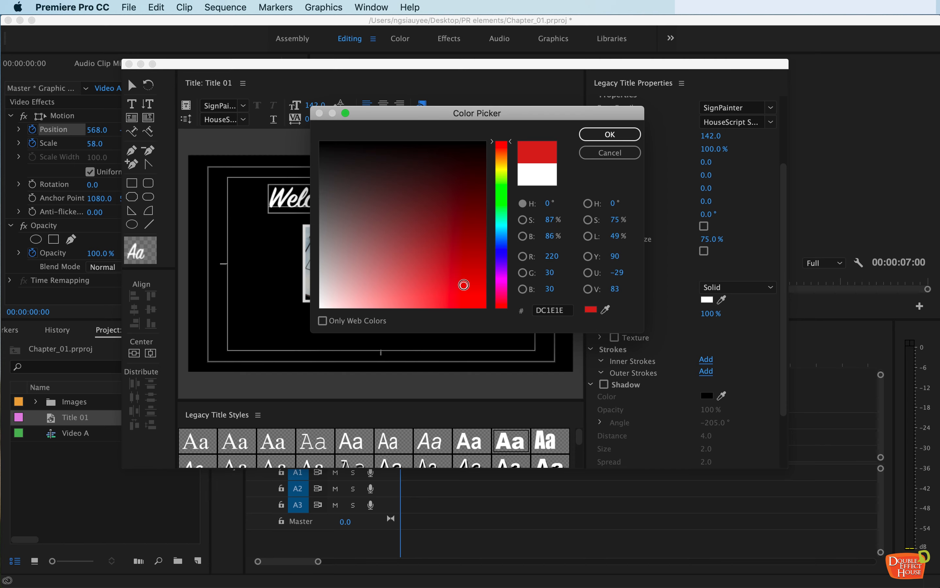
pyautogui.click(505, 229)
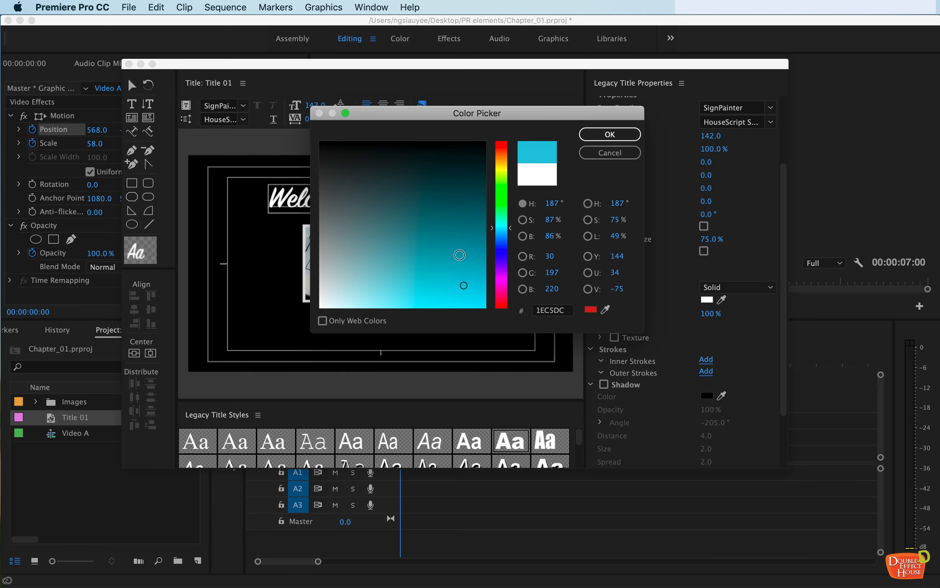
pyautogui.click(473, 301)
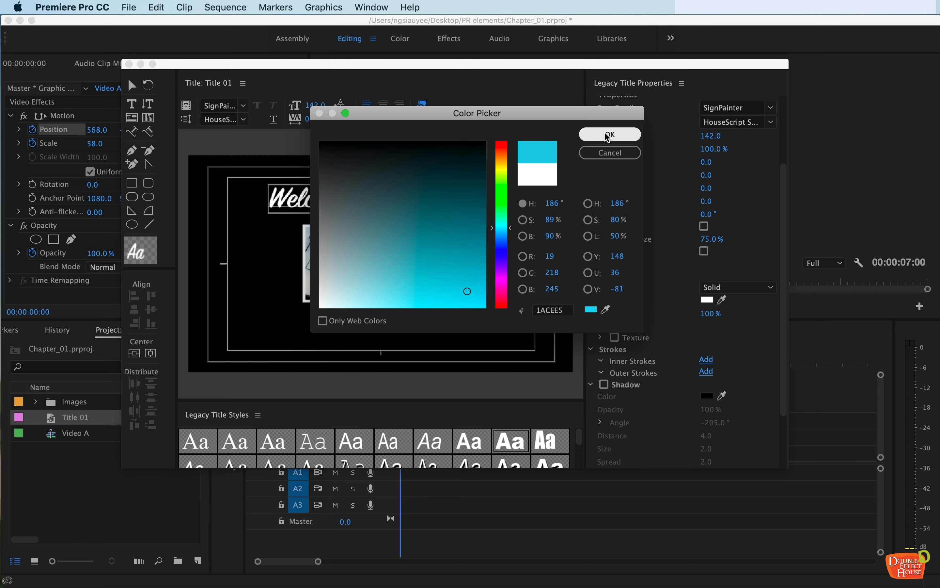
pyautogui.click(609, 134)
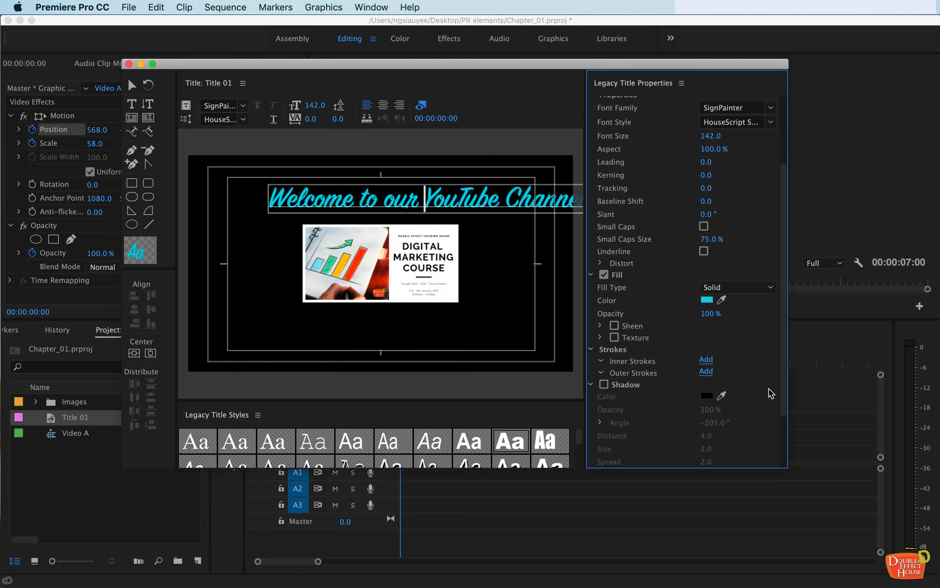
# Add a near-white shadow to the welcome text with 73% opacity, an angle of -246° and a distance of 5.
pyautogui.click(604, 386)
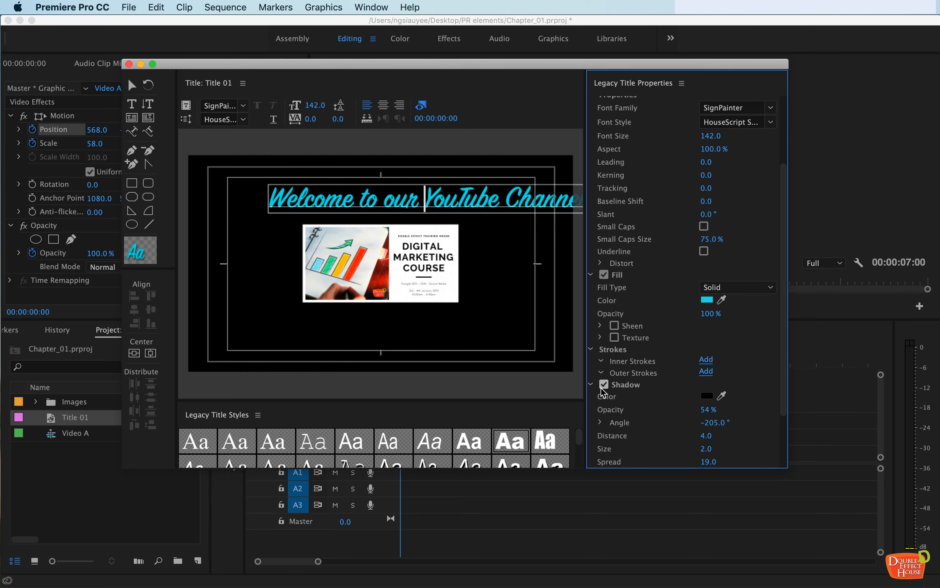
pyautogui.click(708, 396)
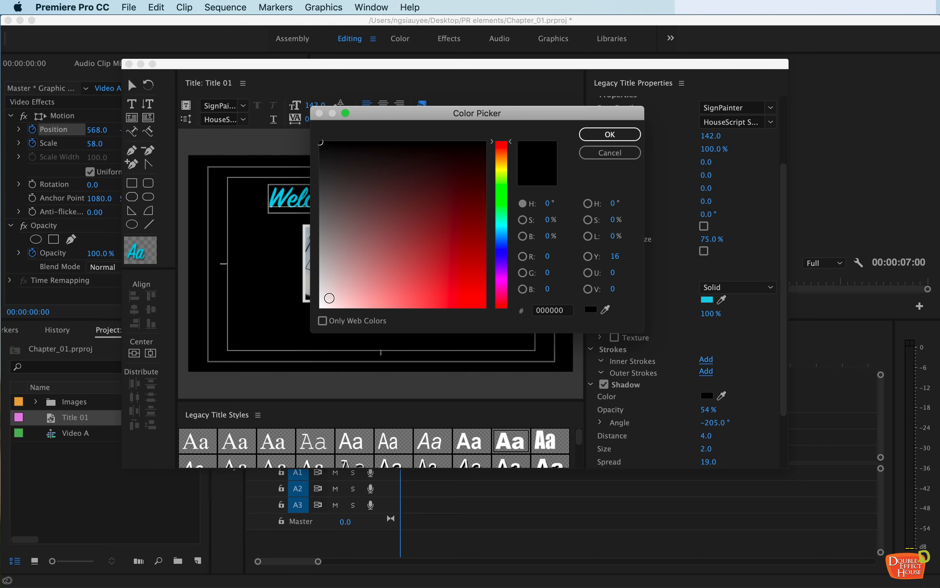
pyautogui.click(321, 143)
pyautogui.click(609, 134)
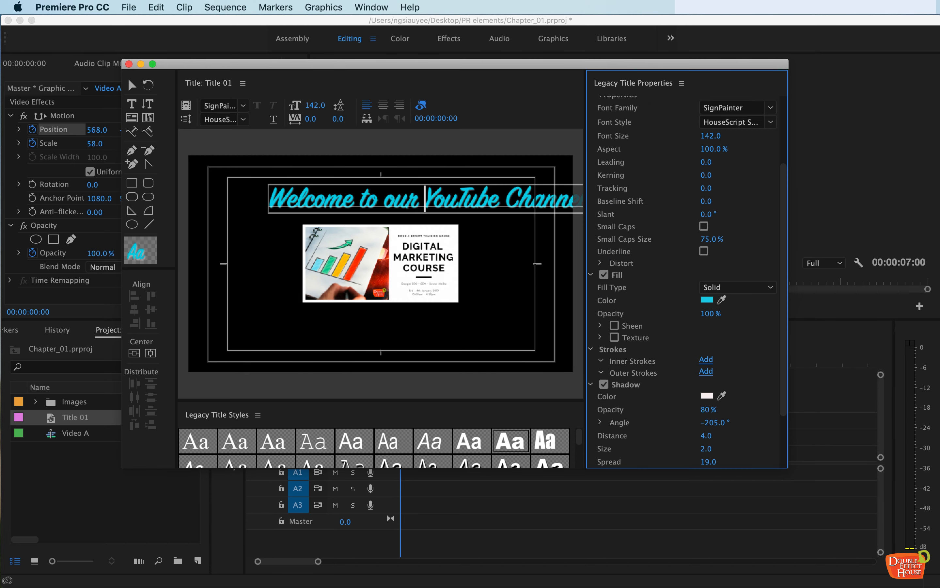
pyautogui.moveTo(708, 409); pyautogui.dragTo(709, 436)
pyautogui.moveTo(783, 384); pyautogui.dragTo(783, 441)
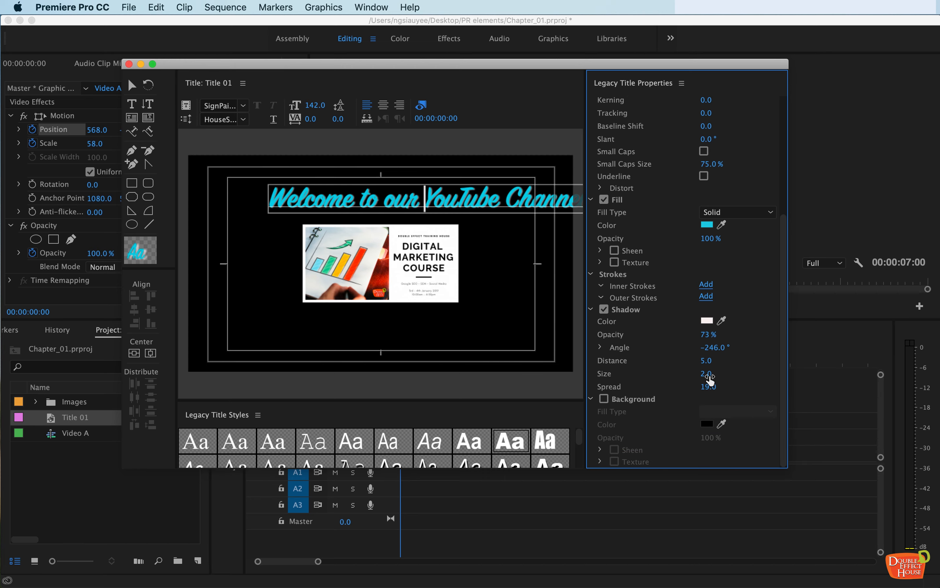
# Try a shadow size of 0, restore it to 2, and set the shadow's spread to 100.
pyautogui.moveTo(710, 379)
pyautogui.mouseDown()
pyautogui.moveTo(729, 379)
pyautogui.moveTo(695, 374)
pyautogui.mouseUp()
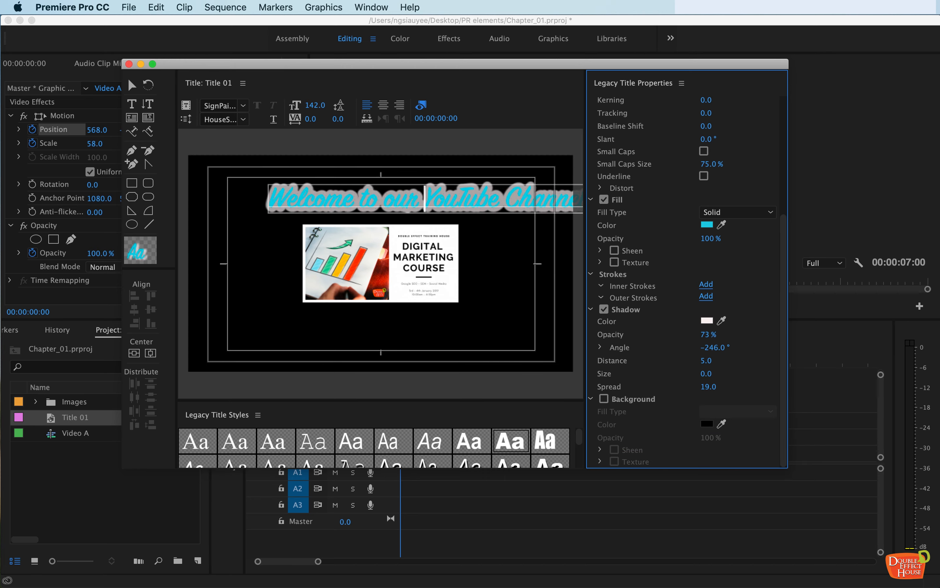
pyautogui.moveTo(708, 373); pyautogui.dragTo(688, 373)
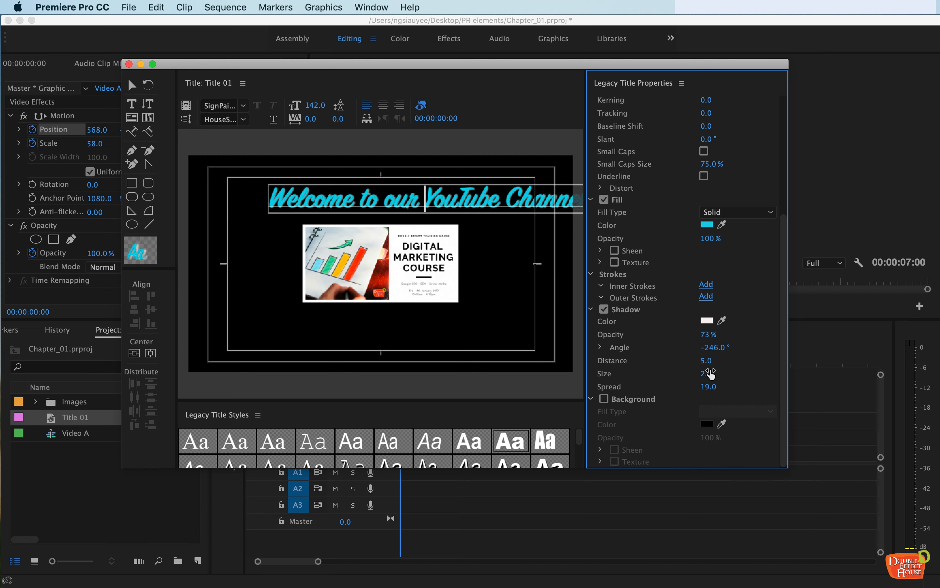
pyautogui.moveTo(708, 386); pyautogui.dragTo(739, 386)
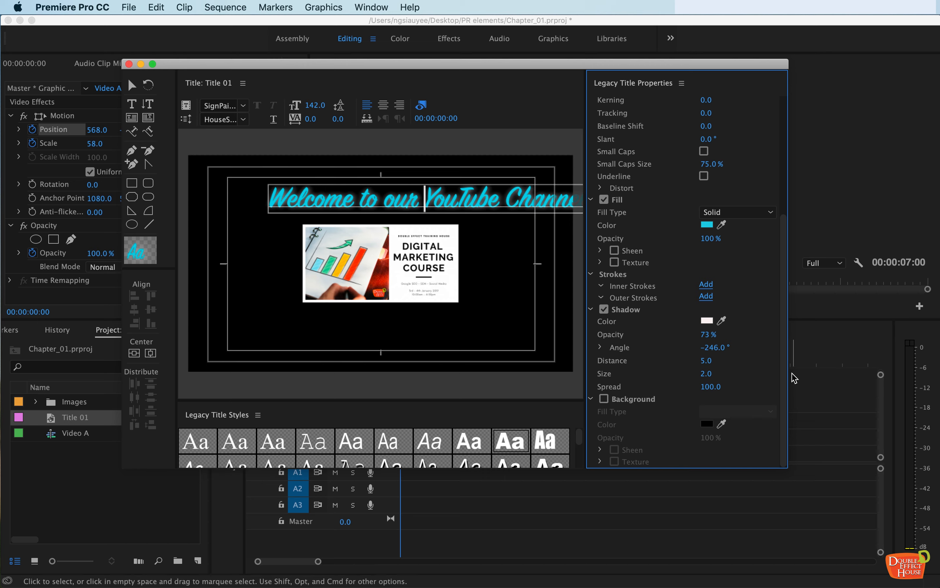
# Try the background option on the title, turn it off again, and close the title editor.
pyautogui.click(605, 399)
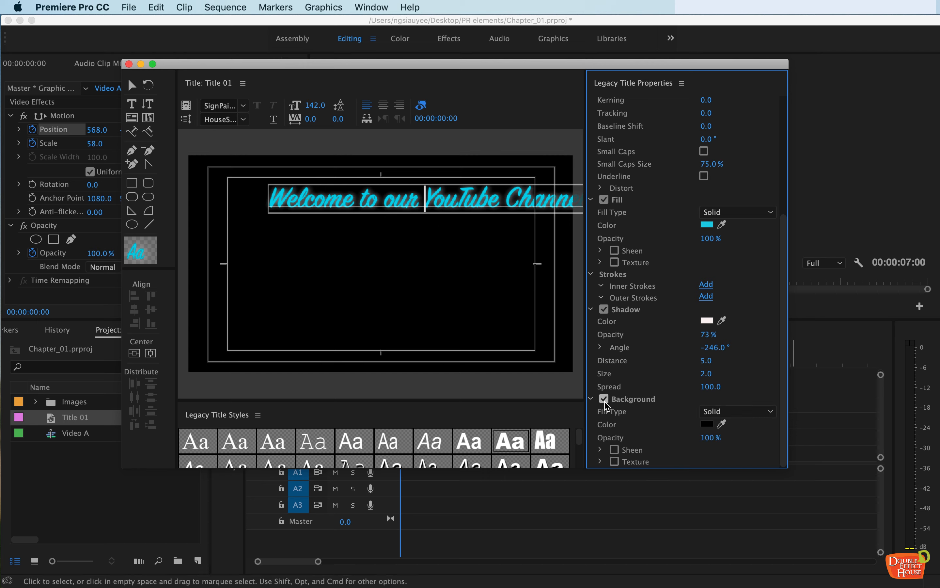
pyautogui.click(604, 399)
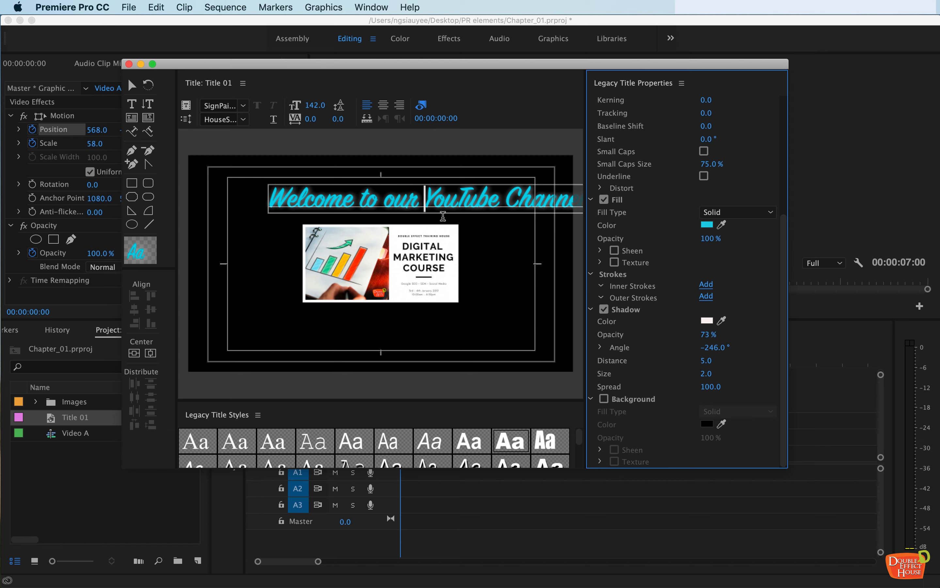
pyautogui.moveTo(787, 340); pyautogui.dragTo(773, 198)
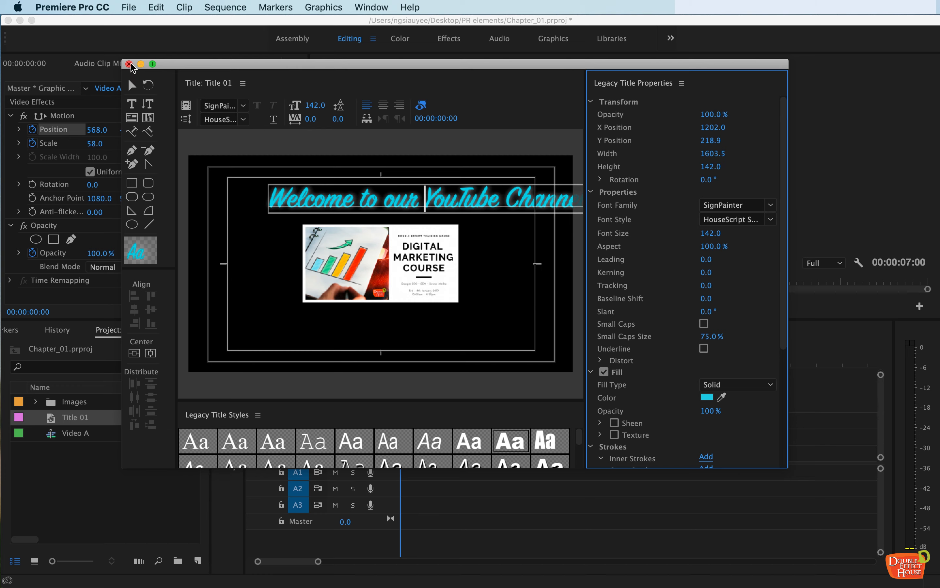
pyautogui.click(129, 64)
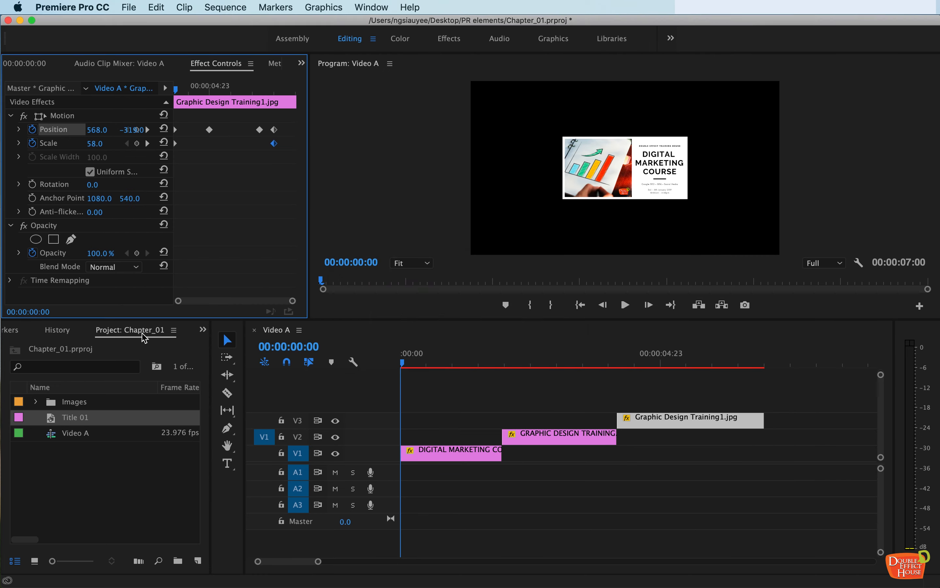
# Place Title 01 from the project on a new track V4 at the start of the Video A sequence.
pyautogui.click(65, 401)
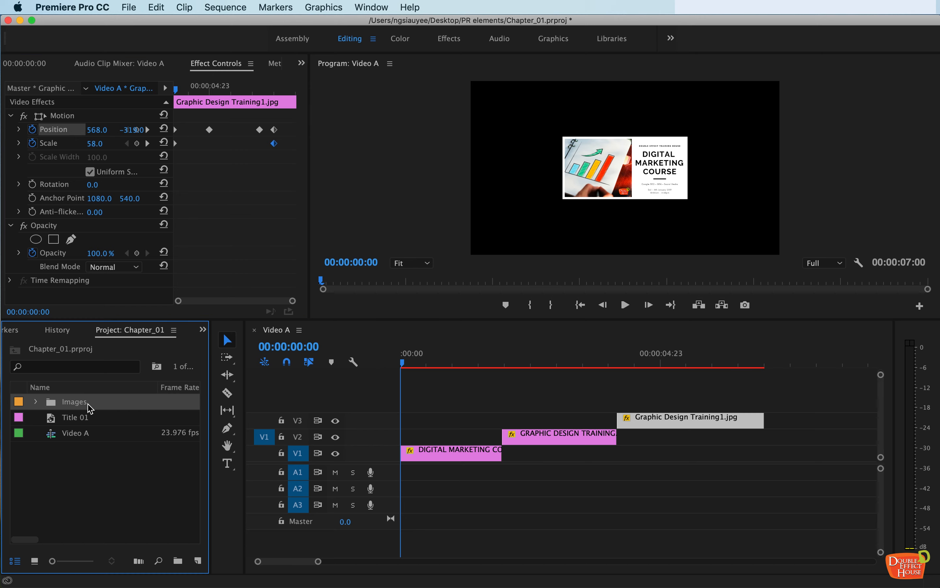
pyautogui.click(77, 419)
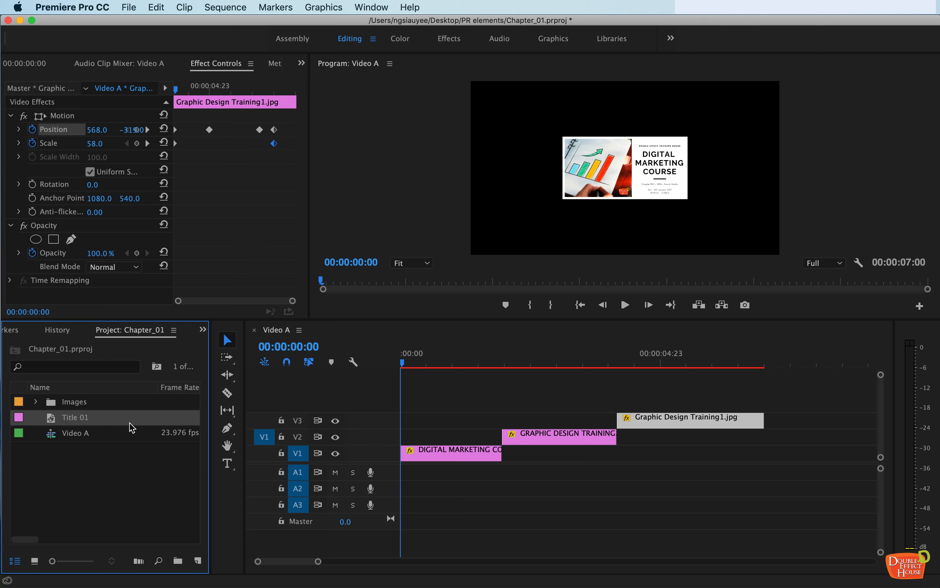
pyautogui.click(81, 439)
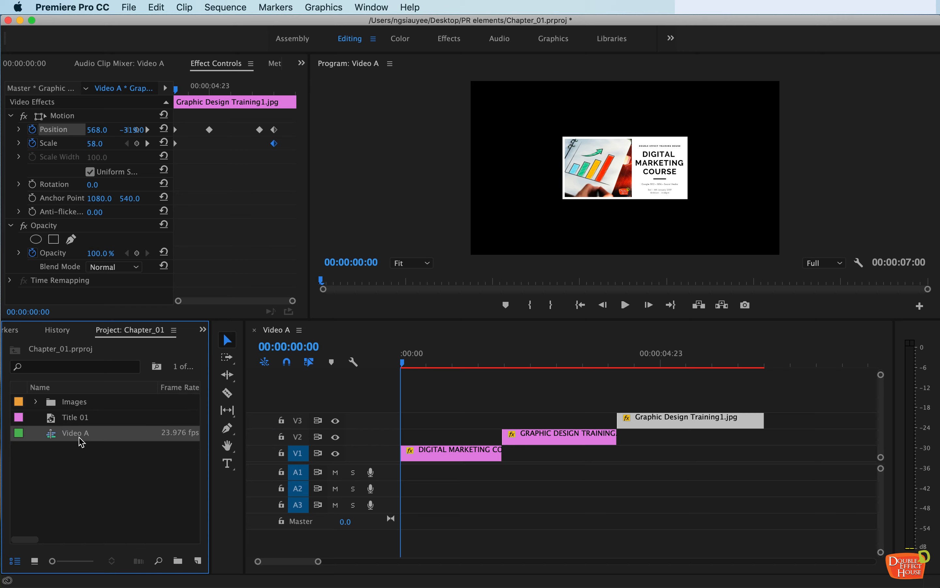
pyautogui.click(79, 419)
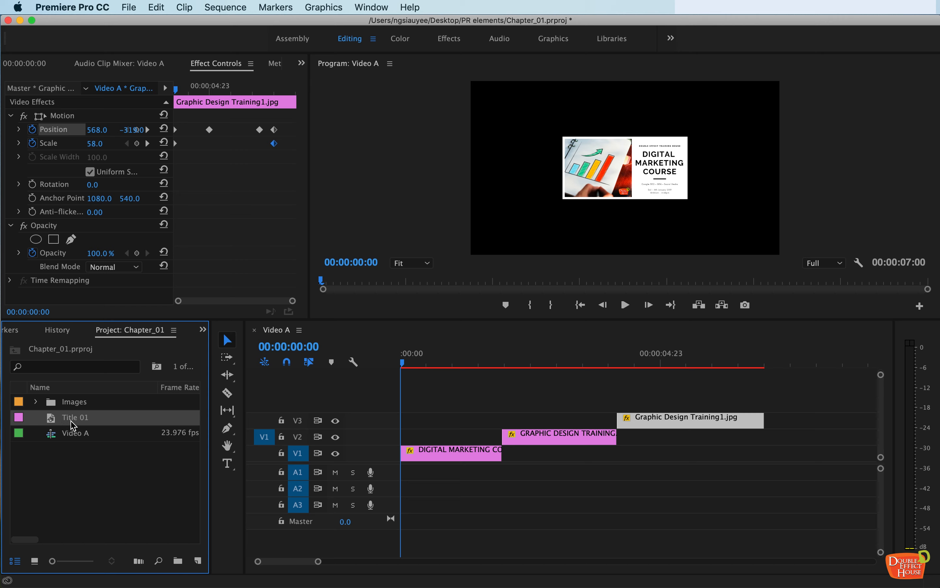
pyautogui.moveTo(103, 426); pyautogui.dragTo(405, 402)
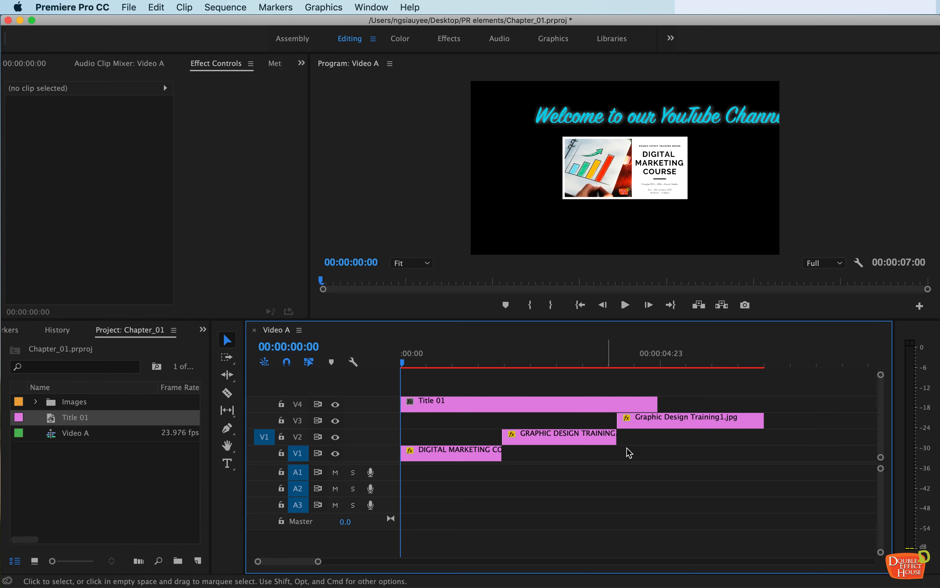
# Select the clips on tracks V4 to V1 one by one to examine how the title is stacked above the pictures.
pyautogui.click(660, 422)
pyautogui.click(550, 443)
pyautogui.click(479, 453)
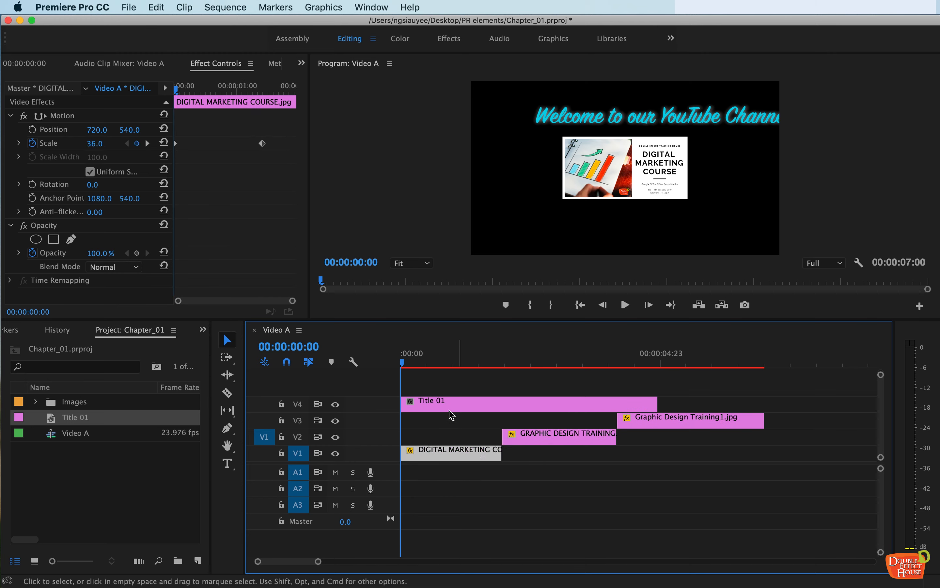
pyautogui.click(476, 405)
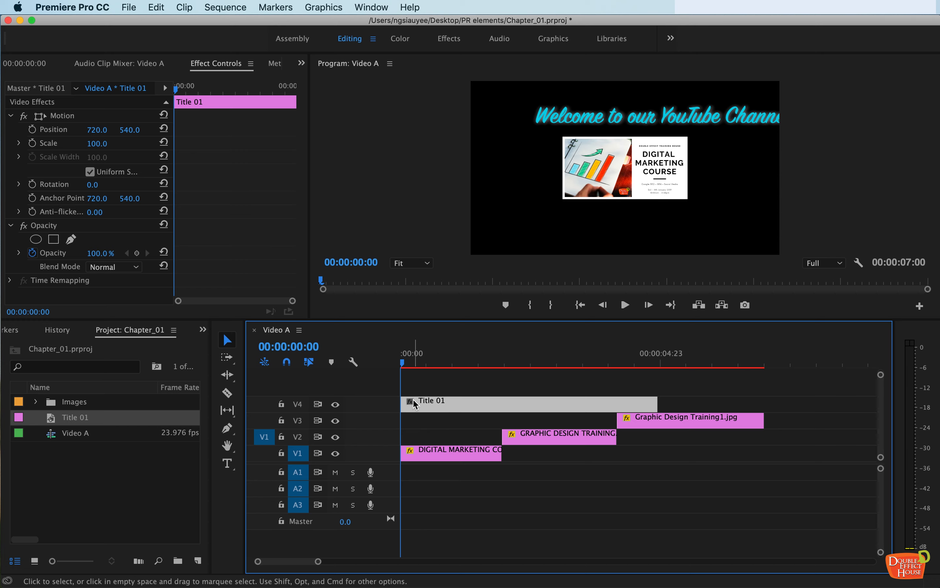
pyautogui.click(646, 419)
pyautogui.click(567, 439)
pyautogui.click(470, 453)
pyautogui.click(472, 404)
# Move the Title 01 clip in the frame to Position 579, 530.
pyautogui.click(603, 122)
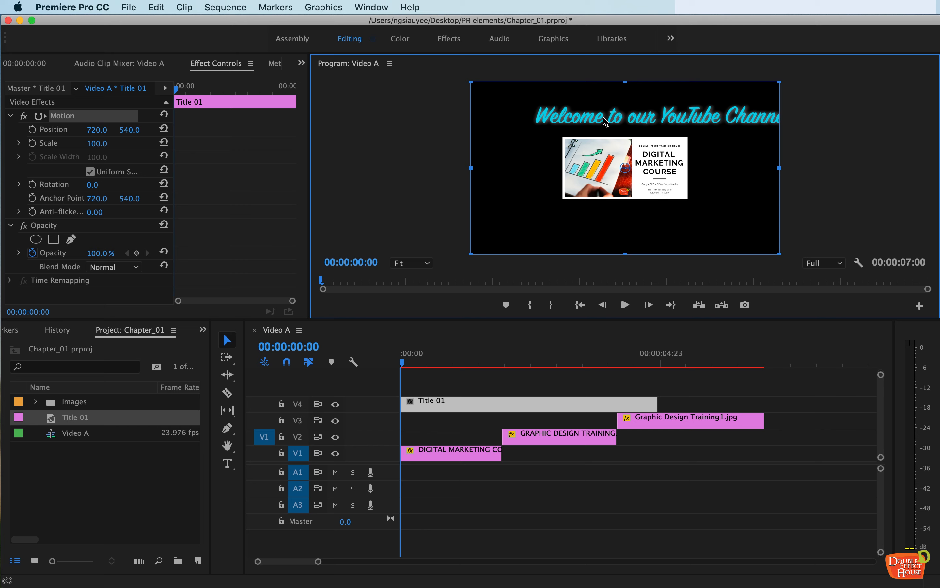
pyautogui.click(856, 145)
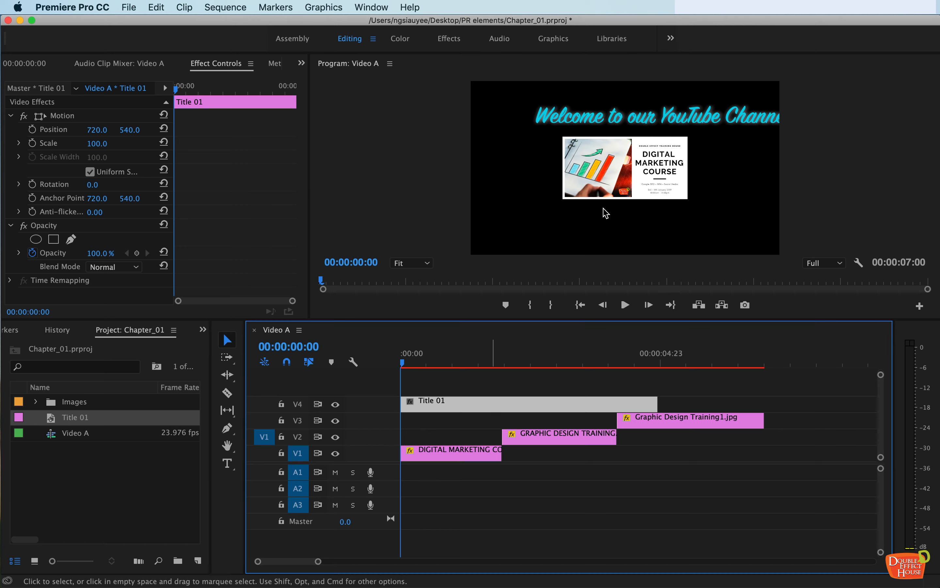
pyautogui.moveTo(99, 134)
pyautogui.mouseDown()
pyautogui.moveTo(50, 135)
pyautogui.moveTo(130, 134)
pyautogui.moveTo(109, 132)
pyautogui.mouseUp()
# Reopen Title 01, move the welcome text to X 962.8 and Y 222.2 with the Selection tool, and close the title editor.
pyautogui.doubleClick(466, 404)
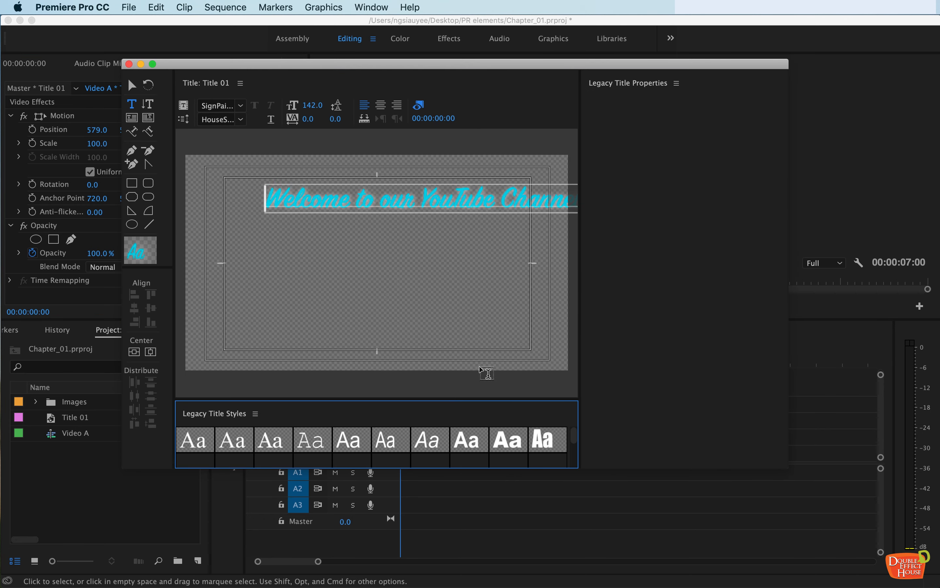
pyautogui.click(132, 85)
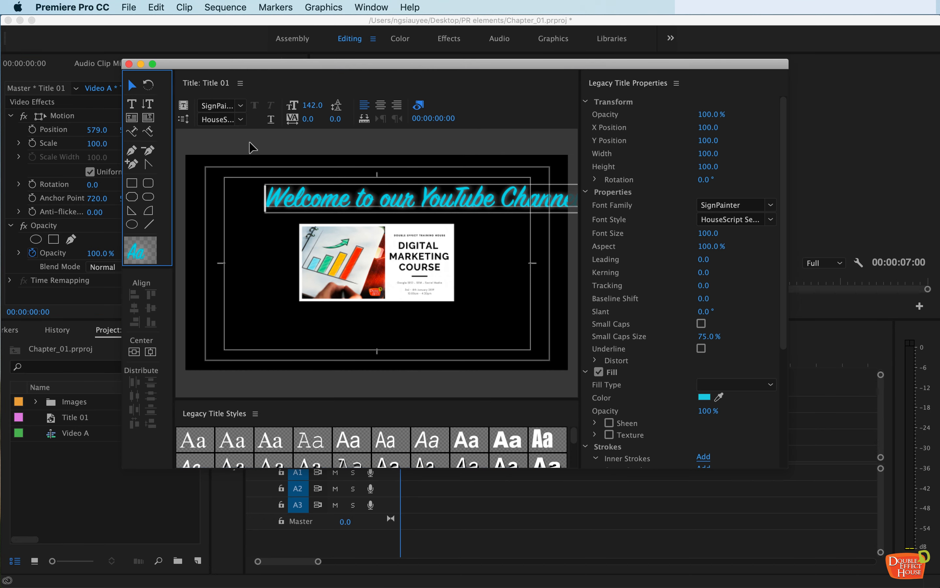
pyautogui.moveTo(475, 195); pyautogui.dragTo(431, 194)
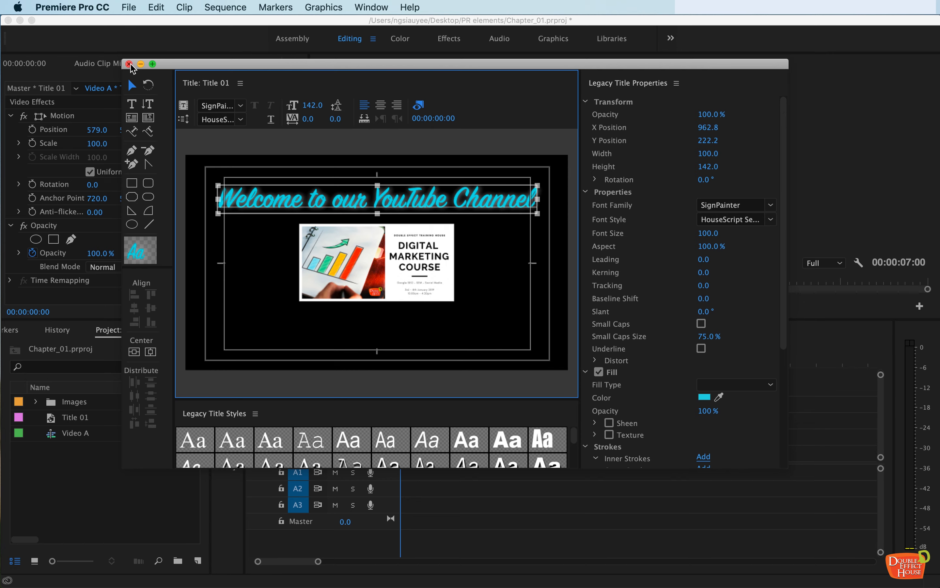
pyautogui.click(129, 64)
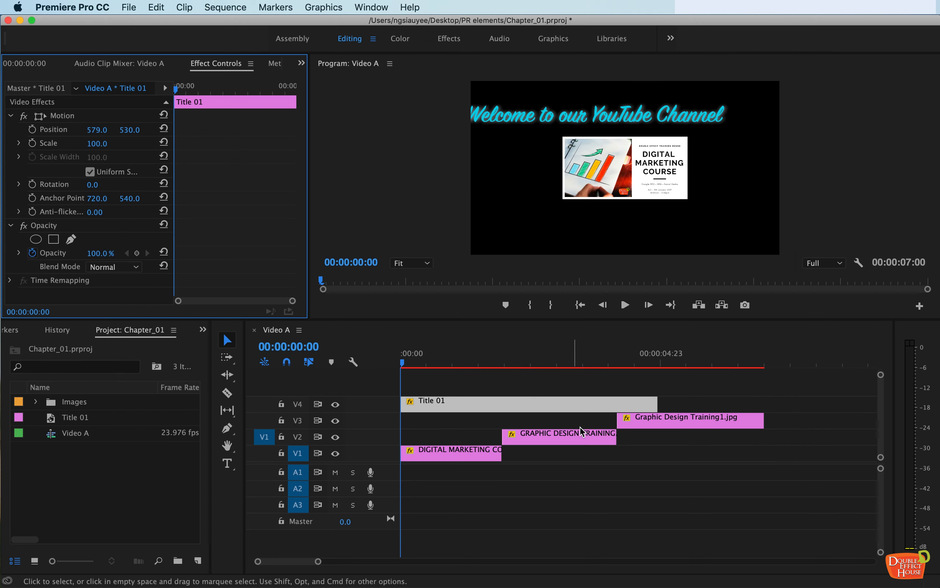
# Reopen Title 01, move the welcome text to X 979.3 and Y 232.1, close the editor, and set the clip's horizontal Position to 675.
pyautogui.doubleClick(522, 407)
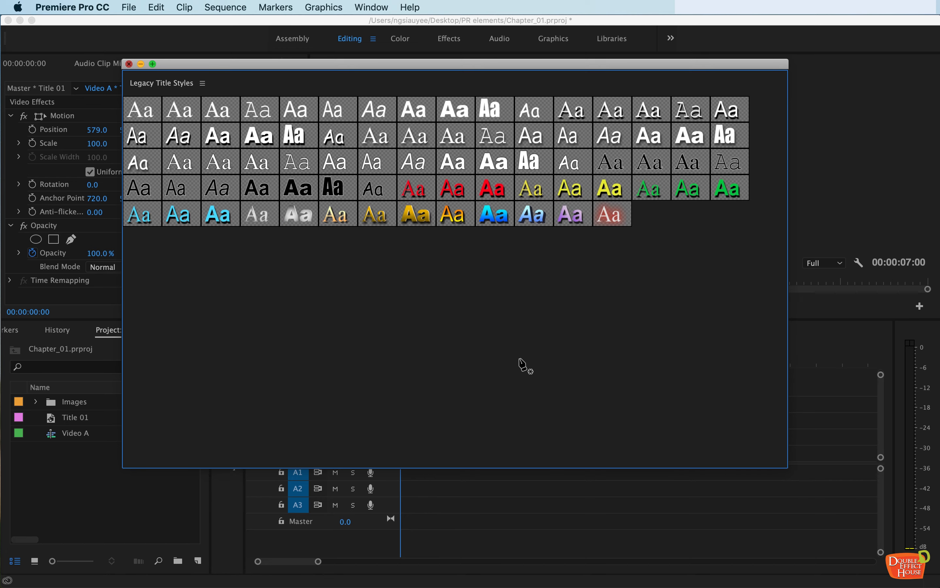
pyautogui.doubleClick(531, 410)
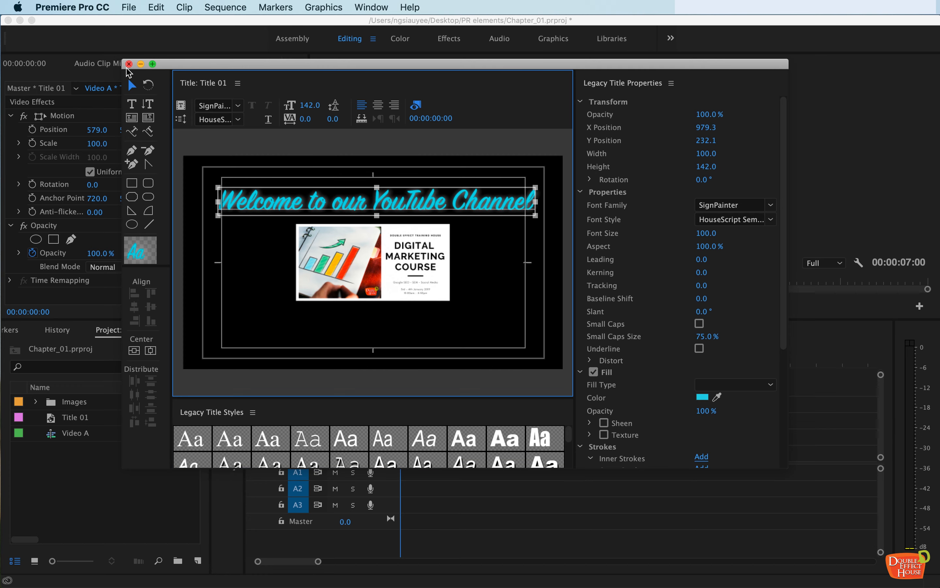
pyautogui.click(128, 64)
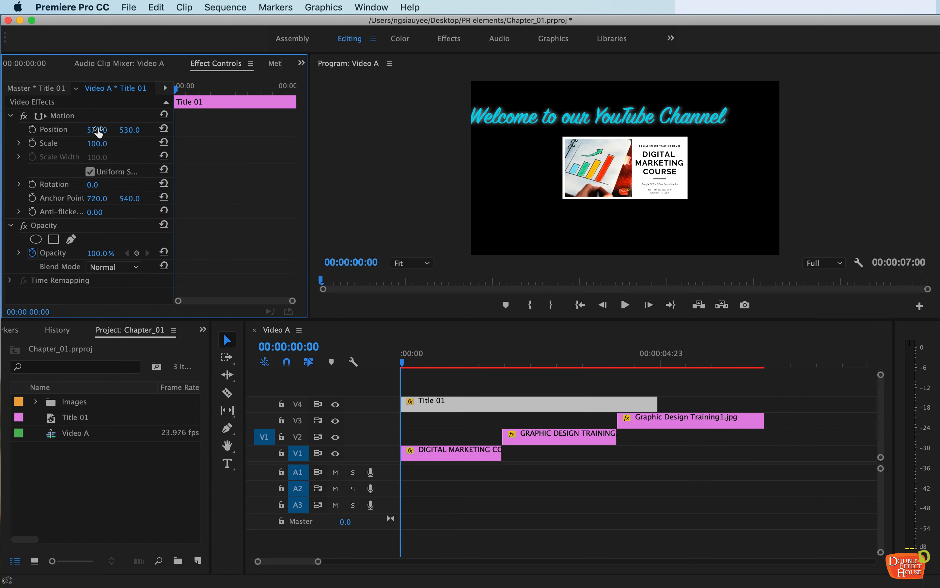
pyautogui.moveTo(98, 133); pyautogui.dragTo(137, 132)
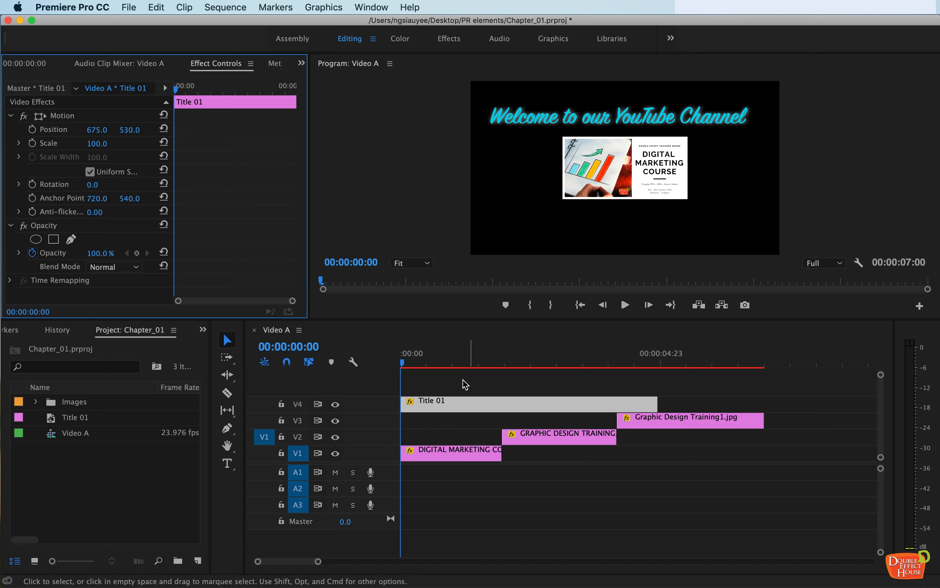
# Try fading Title 01 by setting its Opacity to 0% at 00:00:00:21, and play the sequence from the start.
pyautogui.moveTo(405, 365); pyautogui.dragTo(449, 366)
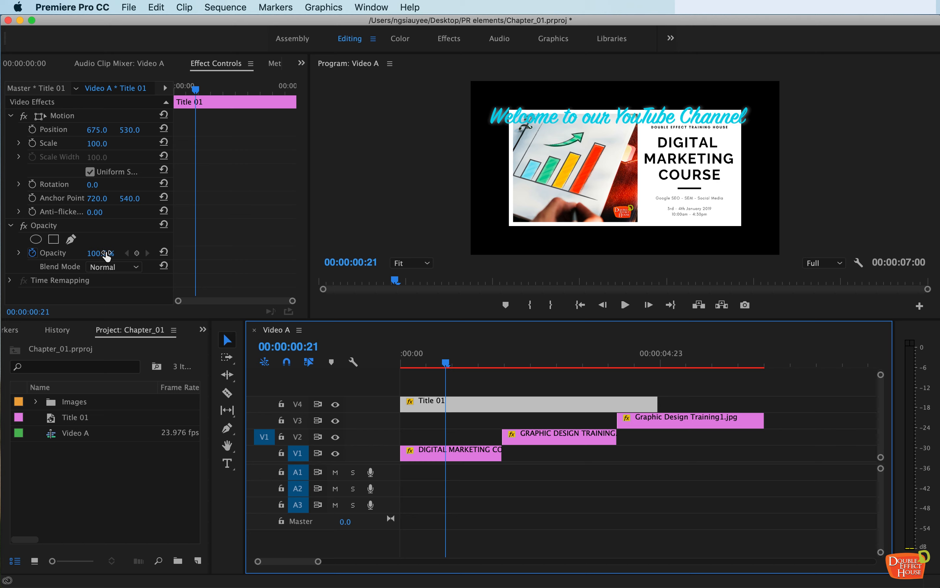
pyautogui.moveTo(106, 254); pyautogui.dragTo(67, 255)
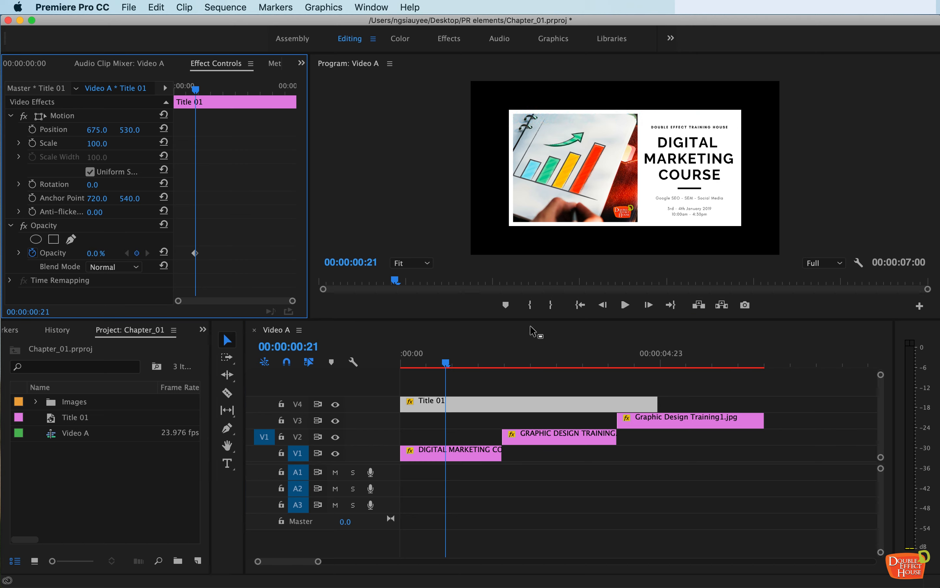
pyautogui.moveTo(447, 365); pyautogui.dragTo(385, 365)
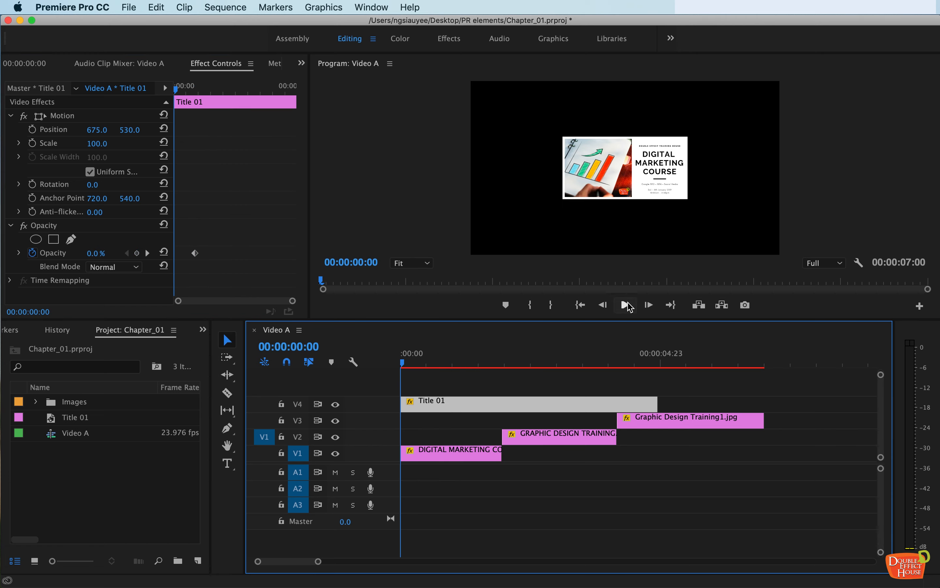
pyautogui.click(625, 305)
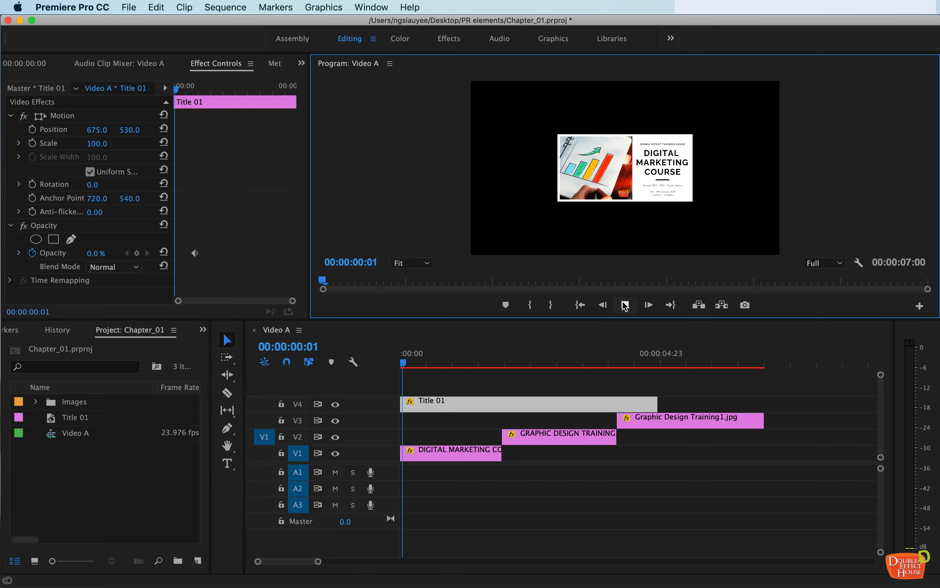
# Clear Title 01's existing opacity keyframes, restart the opacity animation, and set Opacity to 100% at the start of the sequence.
pyautogui.click(32, 253)
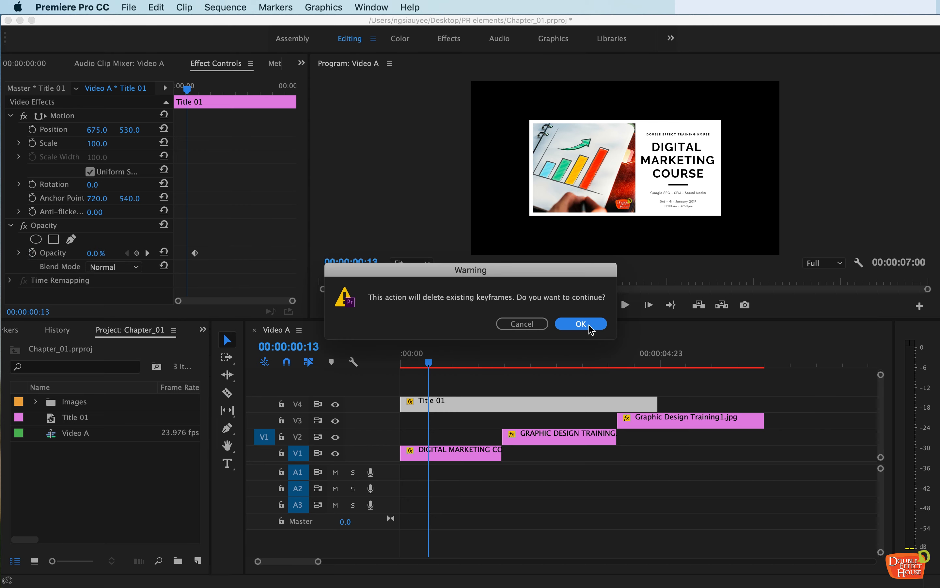
pyautogui.click(590, 325)
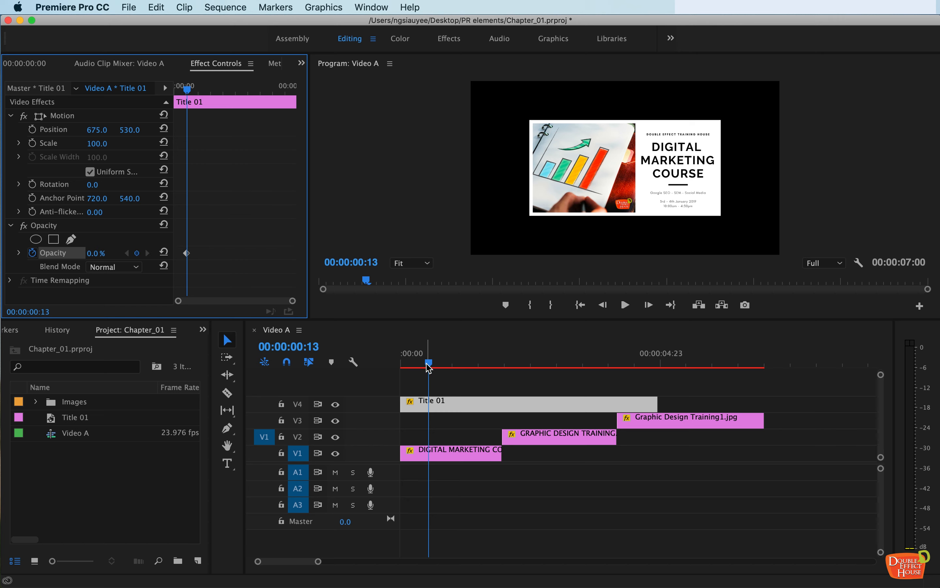
pyautogui.moveTo(429, 362); pyautogui.dragTo(346, 362)
pyautogui.moveTo(103, 257); pyautogui.dragTo(142, 257)
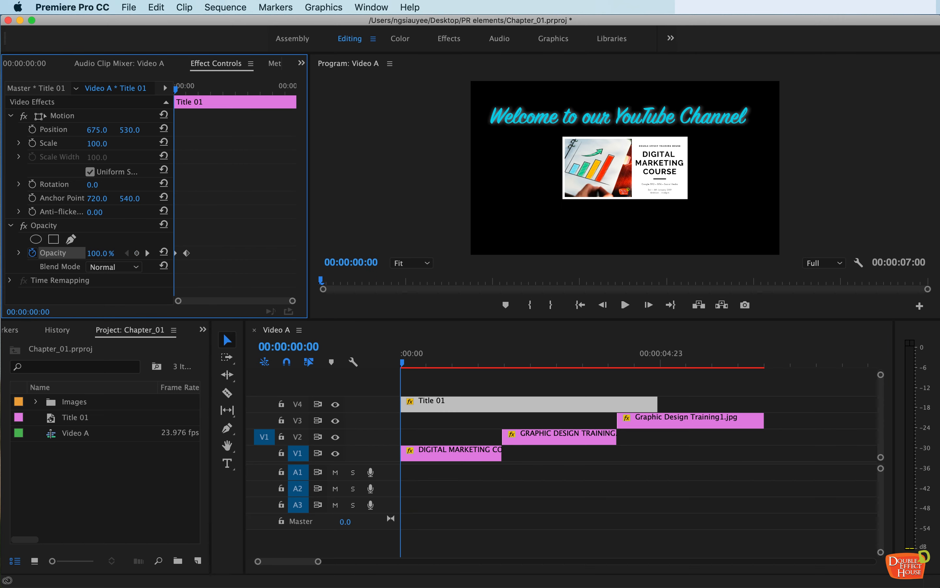
# Delete Title 01's 0% opacity keyframe at 00:00:00:13 and set Opacity to 10% at 00:00:02:09.
pyautogui.moveTo(404, 363); pyautogui.dragTo(447, 365)
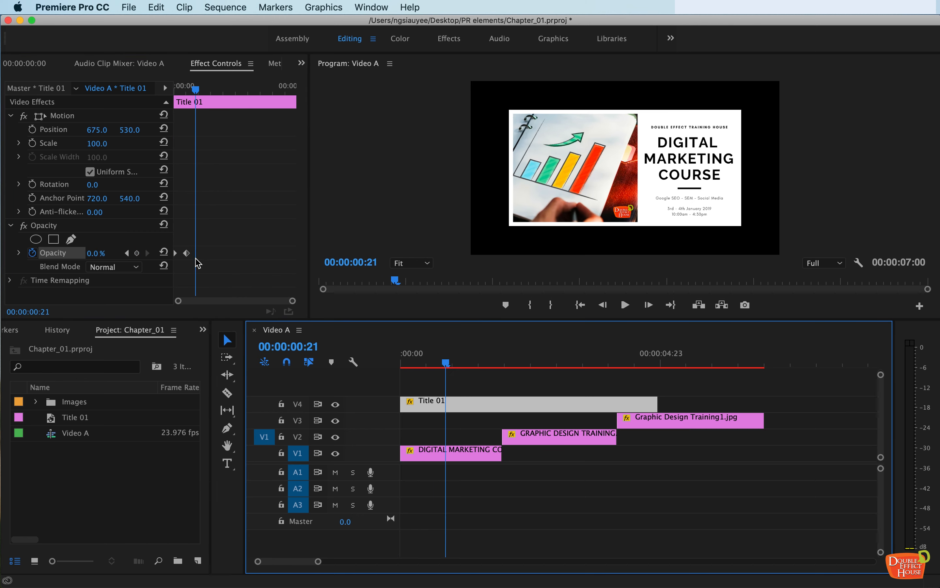
pyautogui.click(187, 255)
pyautogui.press('Delete')
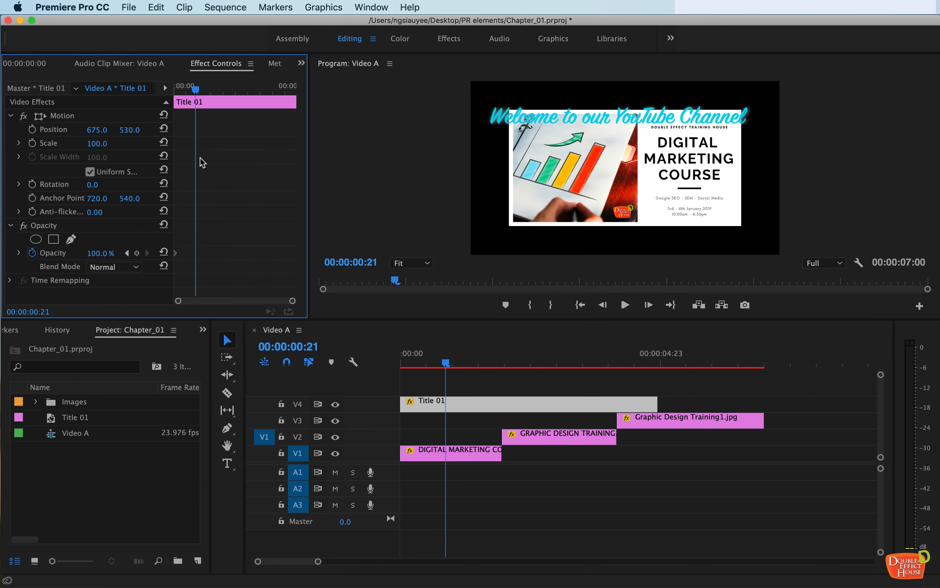
pyautogui.press('space')
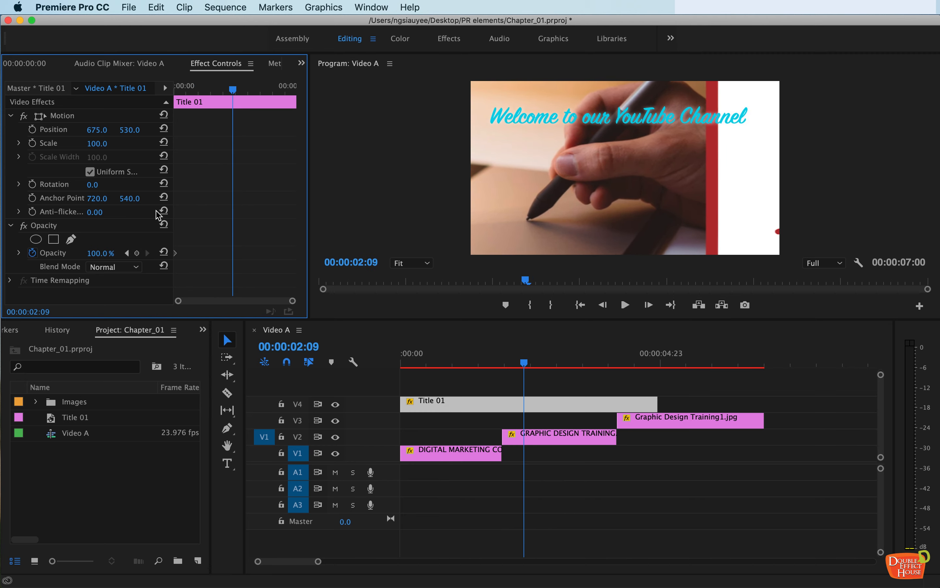
pyautogui.moveTo(104, 256); pyautogui.dragTo(69, 256)
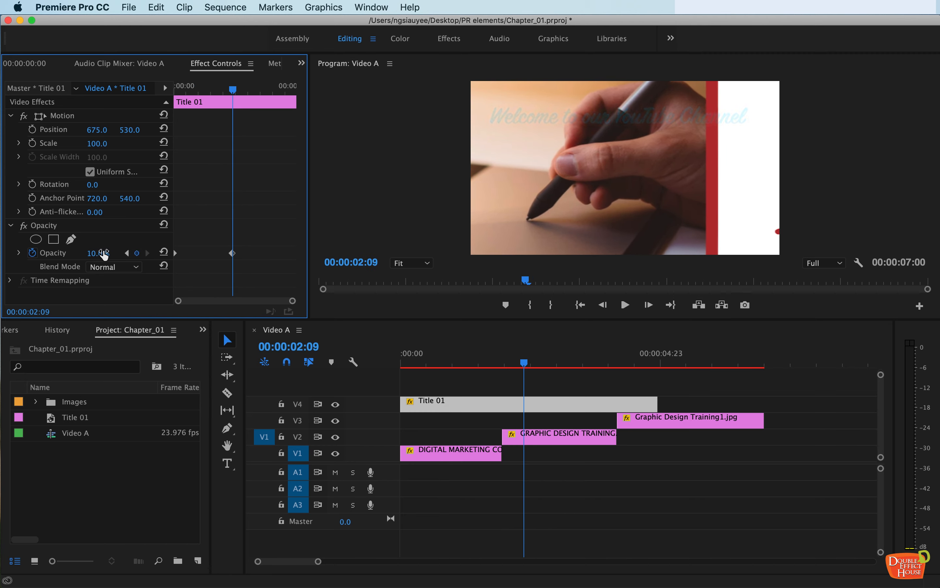
# Play Video A from the beginning to check the title's fade, and return the playhead to 00:00:00:00.
pyautogui.moveTo(522, 363); pyautogui.dragTo(352, 361)
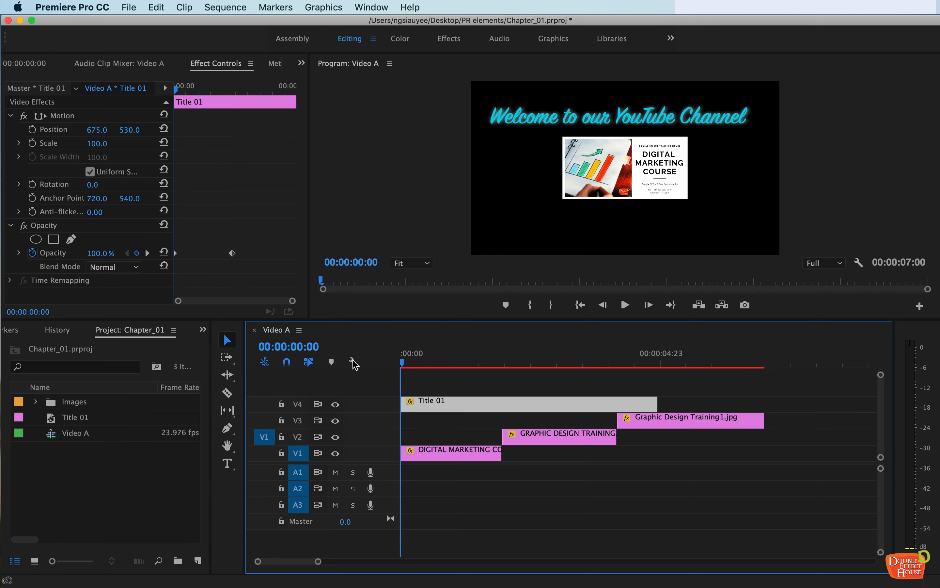
pyautogui.press('space')
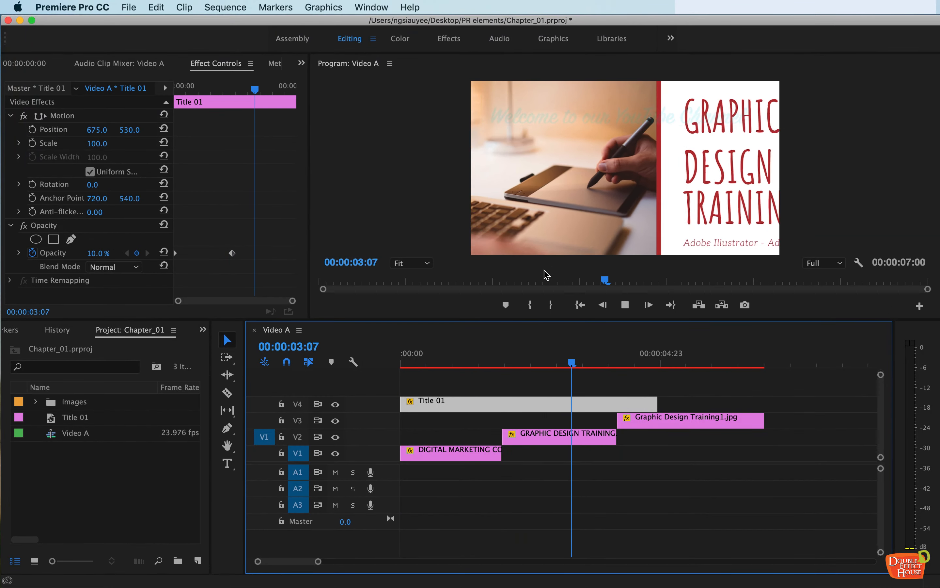
pyautogui.press('space')
pyautogui.moveTo(595, 362); pyautogui.dragTo(331, 347)
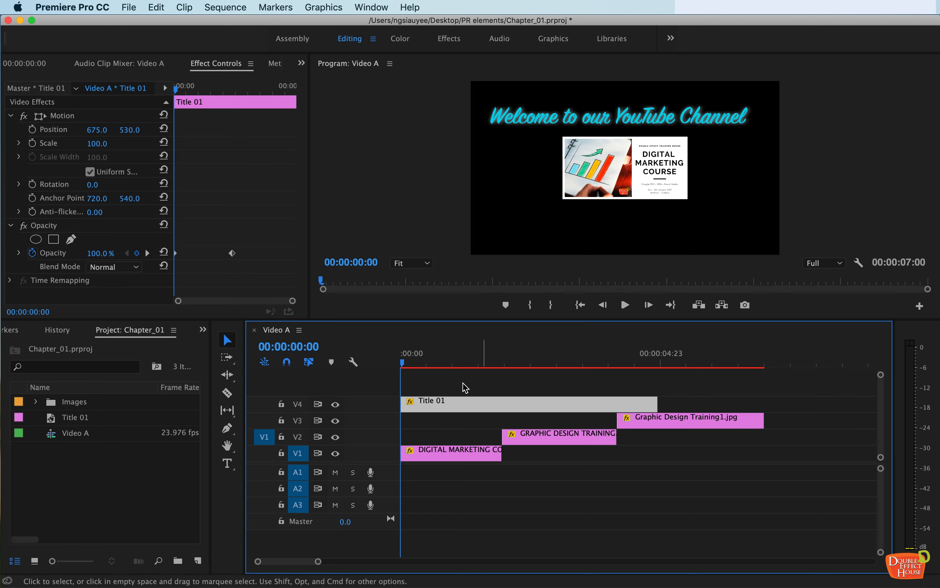
pyautogui.click(419, 364)
pyautogui.moveTo(419, 369); pyautogui.dragTo(376, 365)
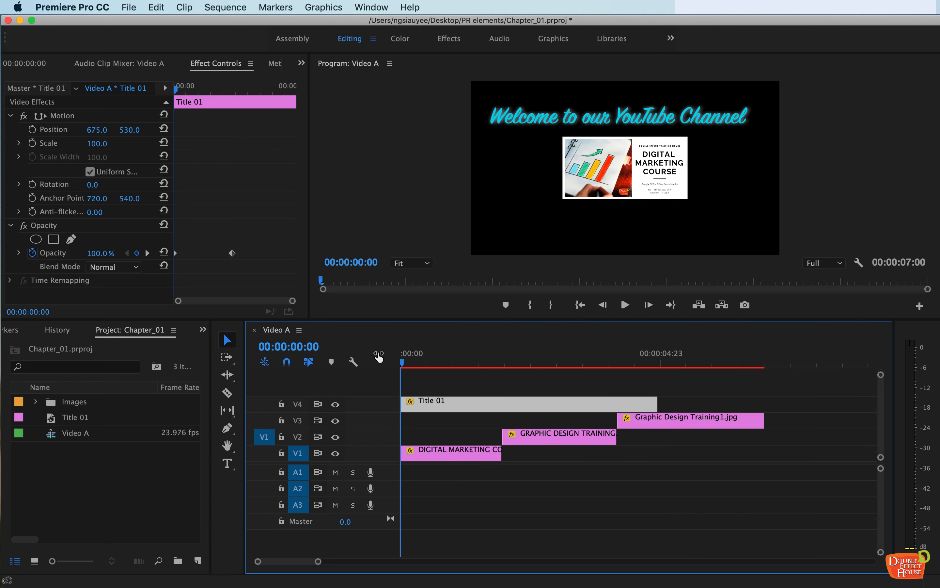